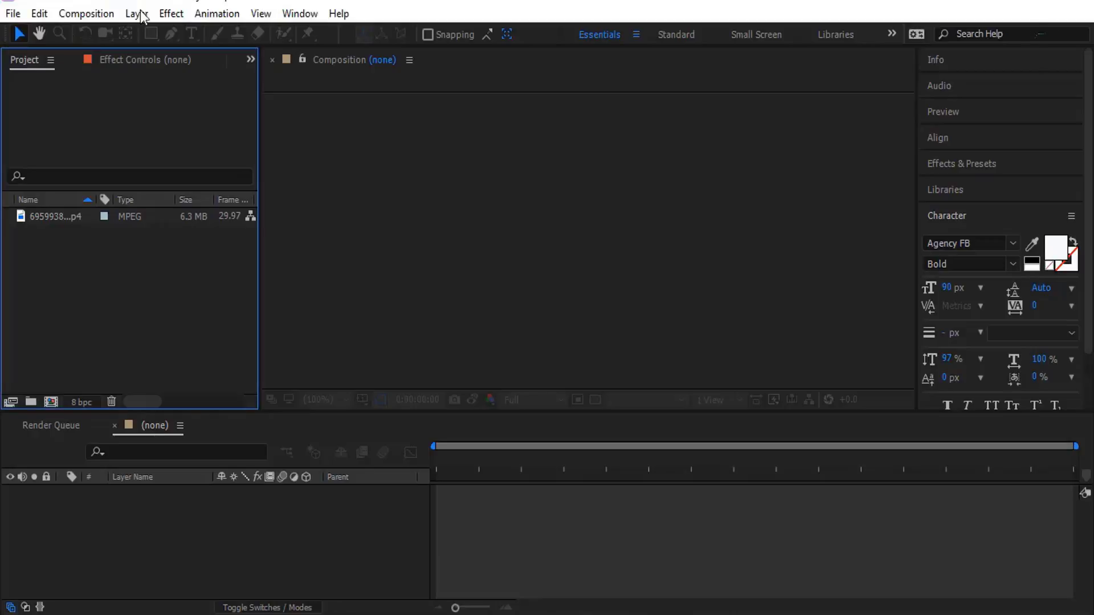
Create a new 1920×1080 composition named Comp 1.
left_click(90, 15)
left_click(107, 34)
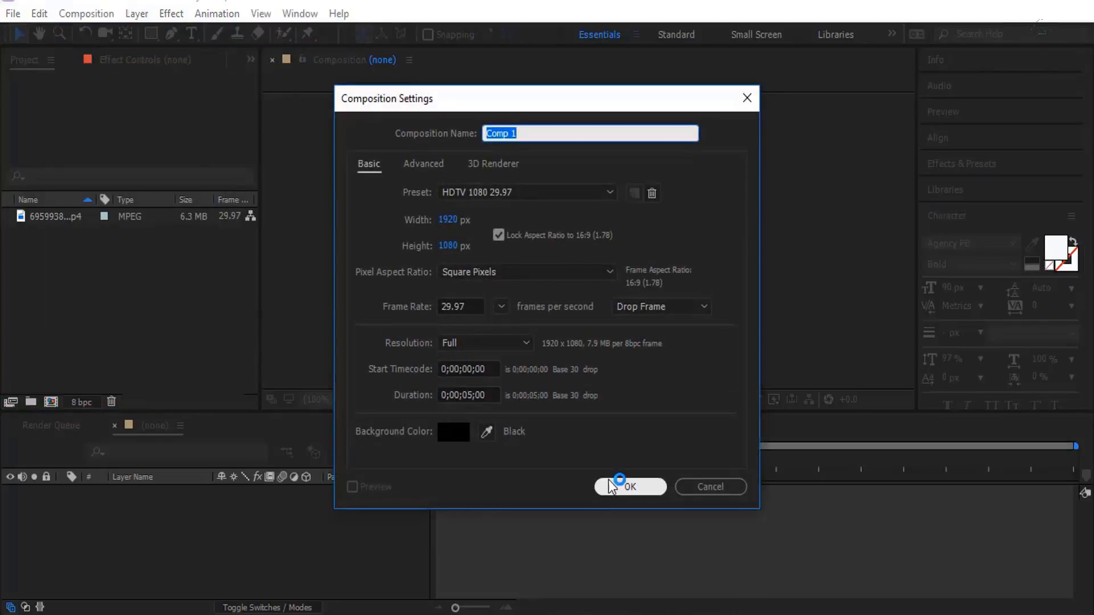
left_click(622, 492)
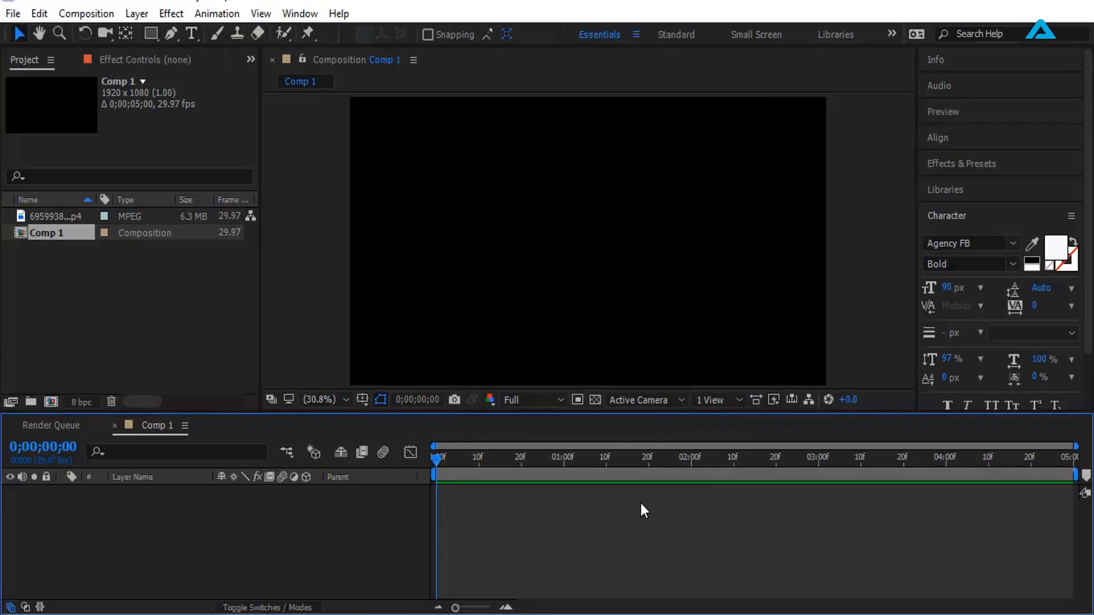
Add a white 'TRAVELLING TO' text layer and move it left of the frame centre.
left_click(193, 38)
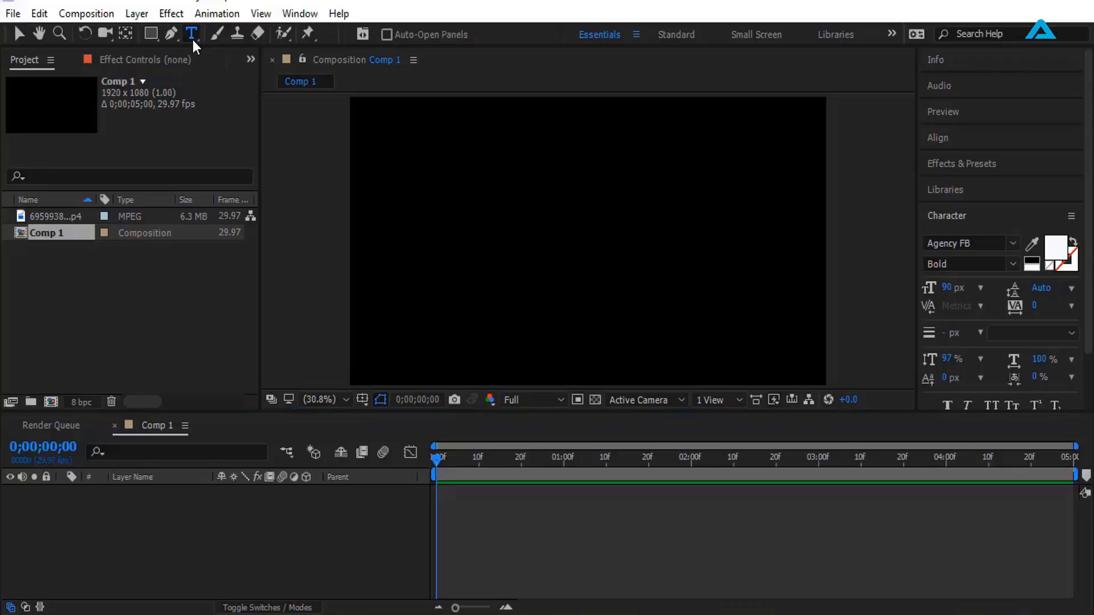
key("ctrl+alt+shift+t")
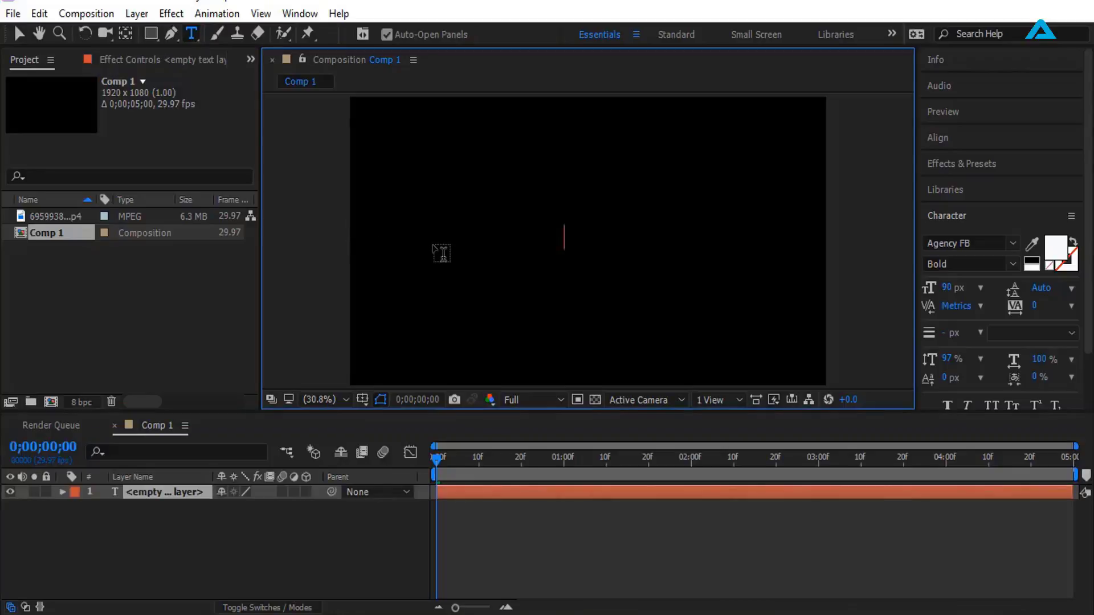
type("TRA")
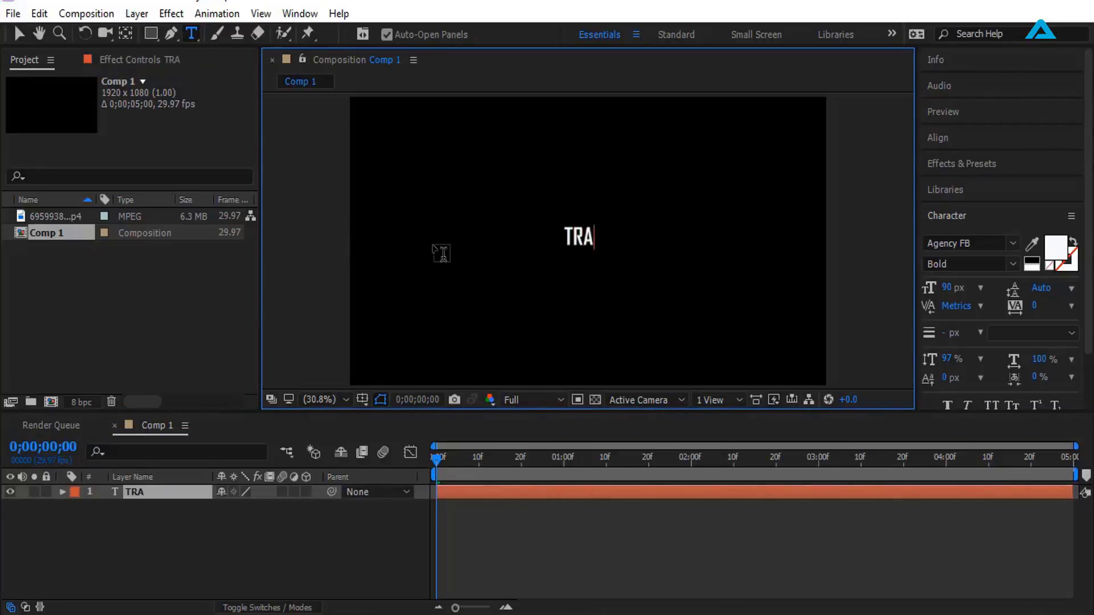
type("VELLI")
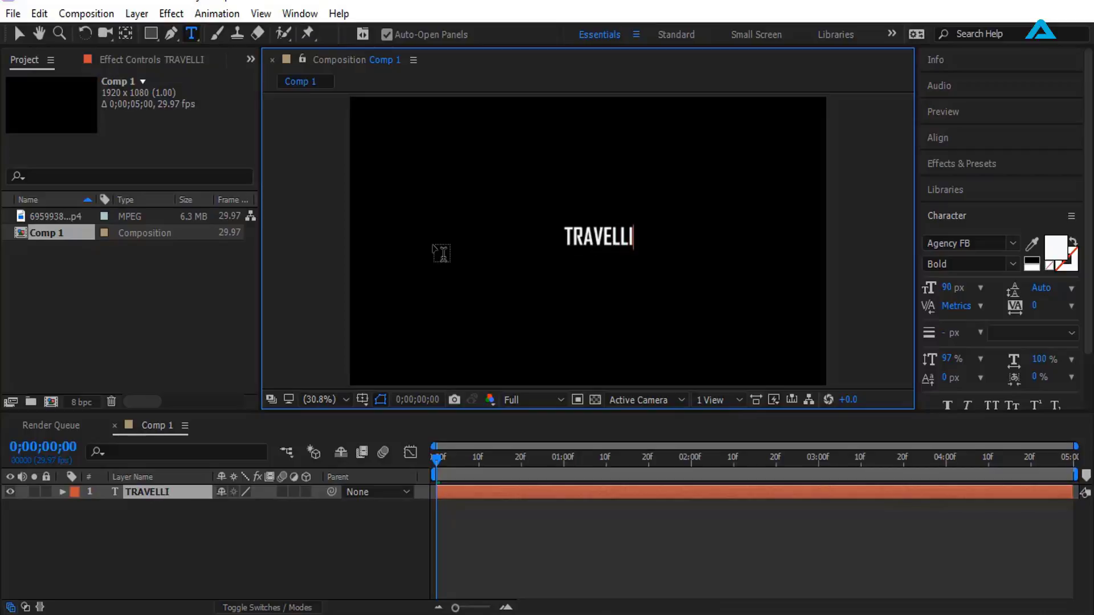
type("NG TO")
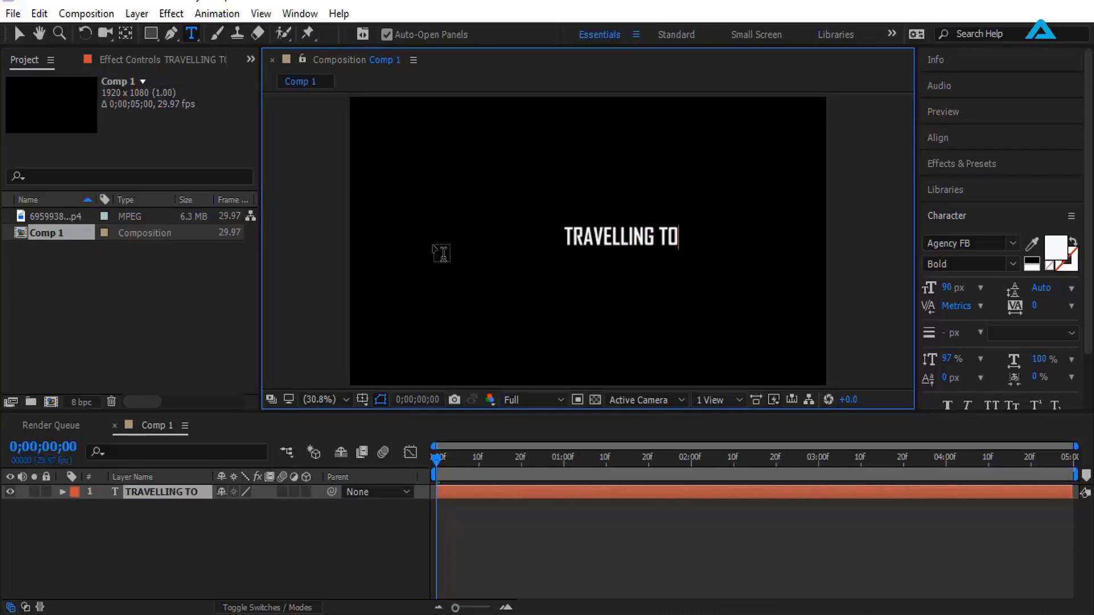
left_click(19, 33)
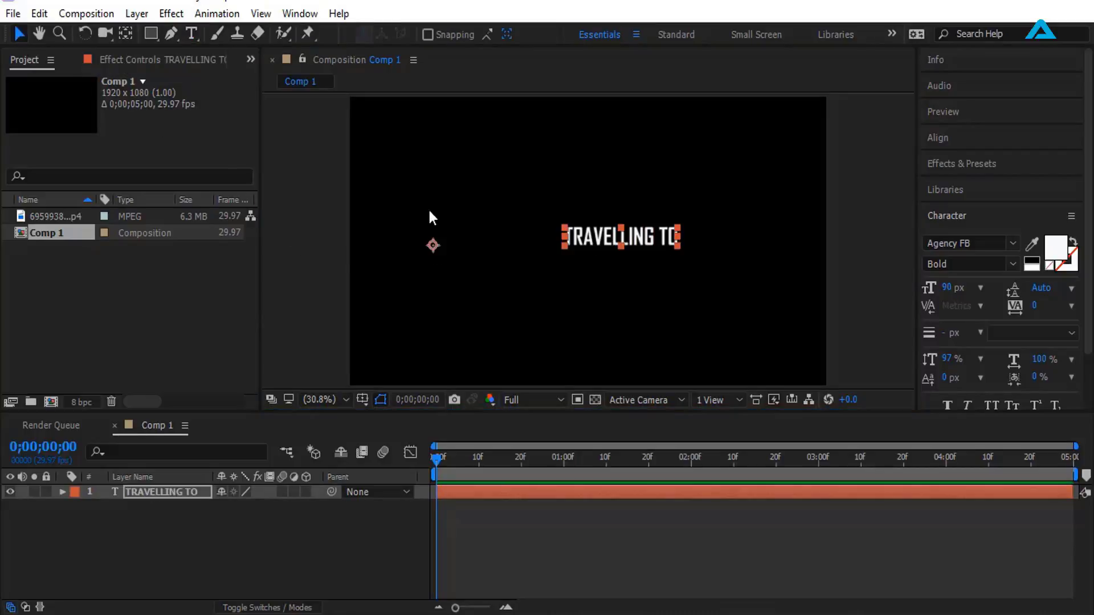
left_click_drag(626, 240, 505, 254)
Check the Agency FB Bold font setting, then select the TRAVELLING TO layer.
key("Caps_Lock")
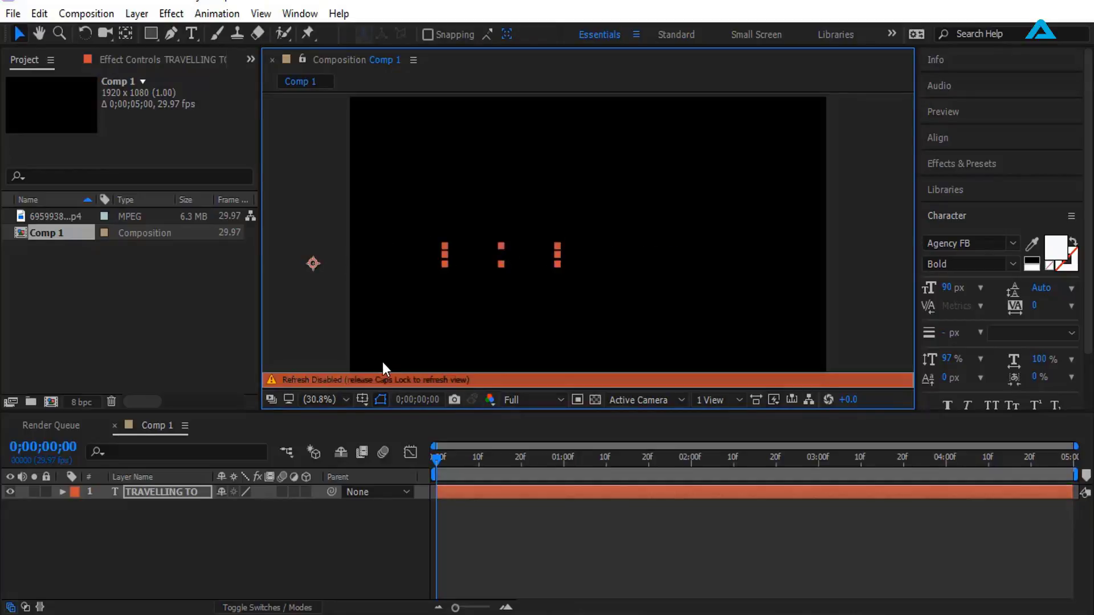
key("Caps_Lock")
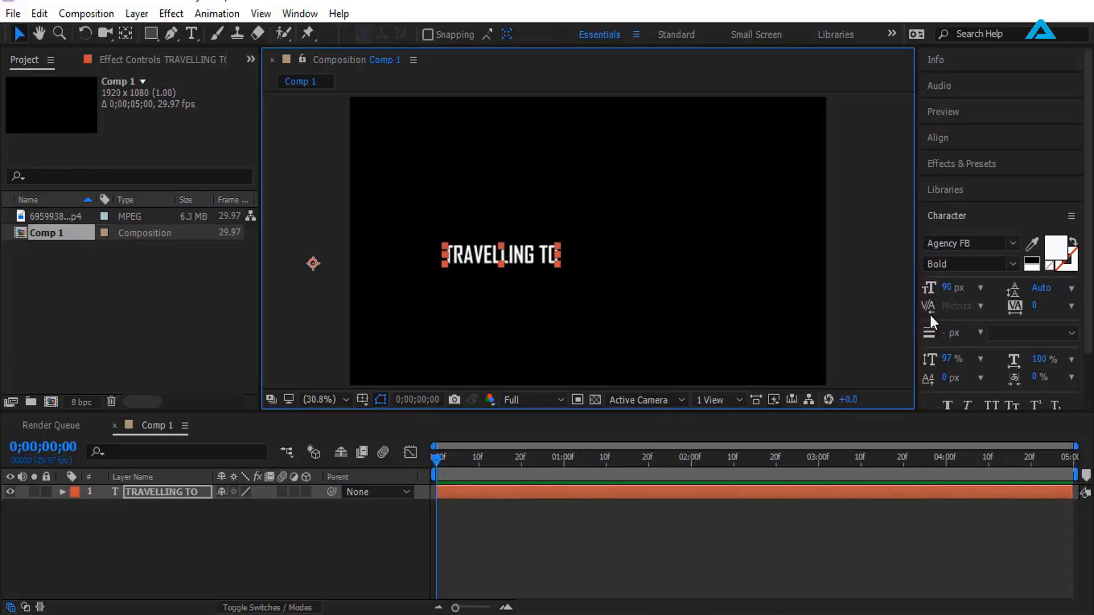
left_click(1014, 243)
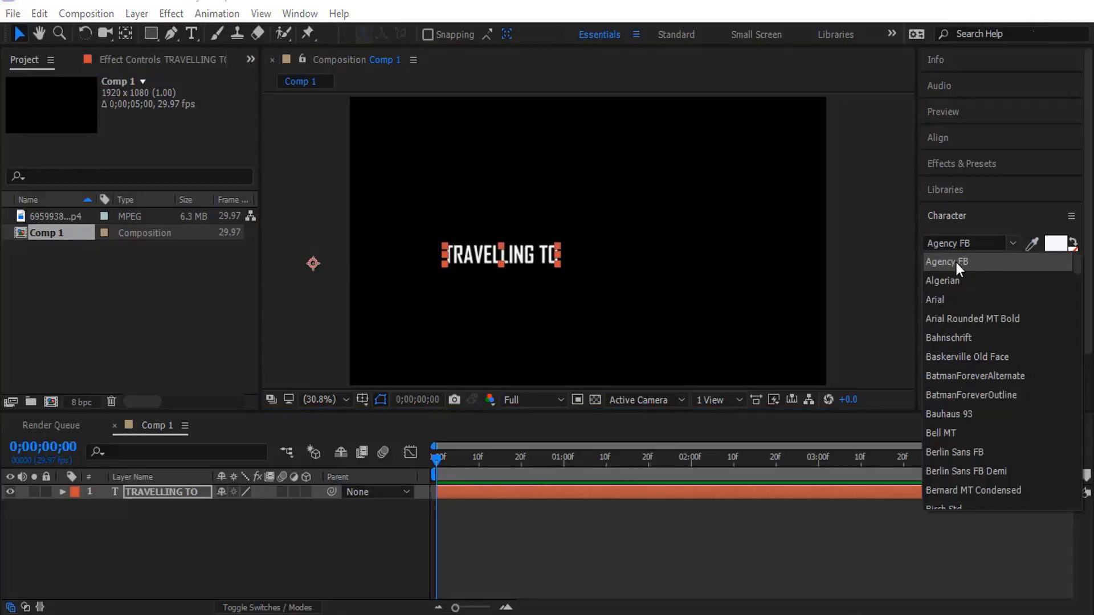
left_click(263, 562)
left_click(157, 495)
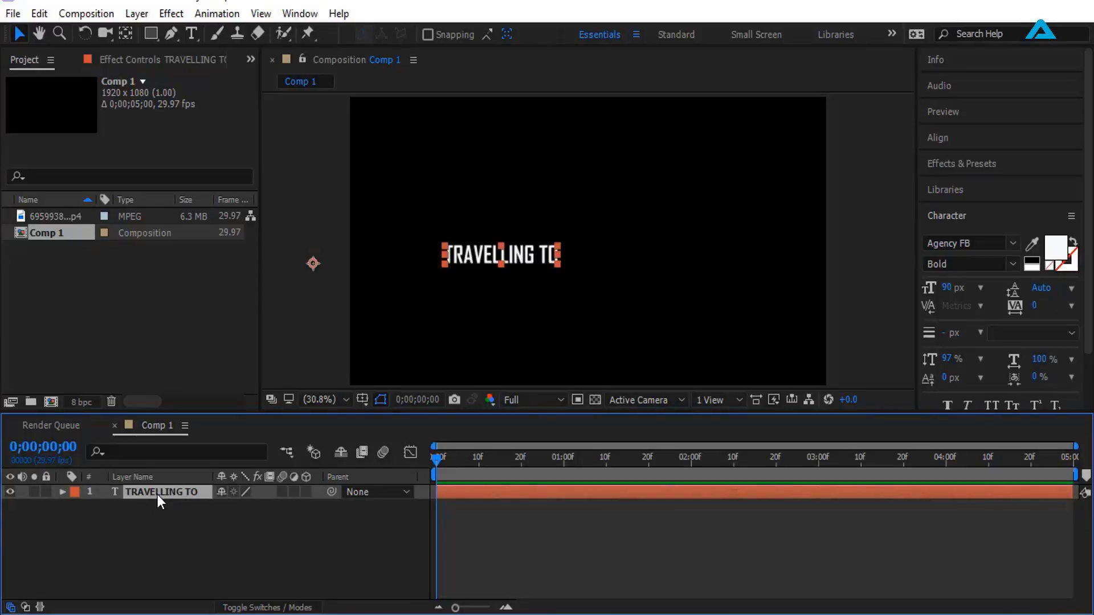
Duplicate the TRAVELLING TO layer and nudge the copy to the right.
key("ctrl+d")
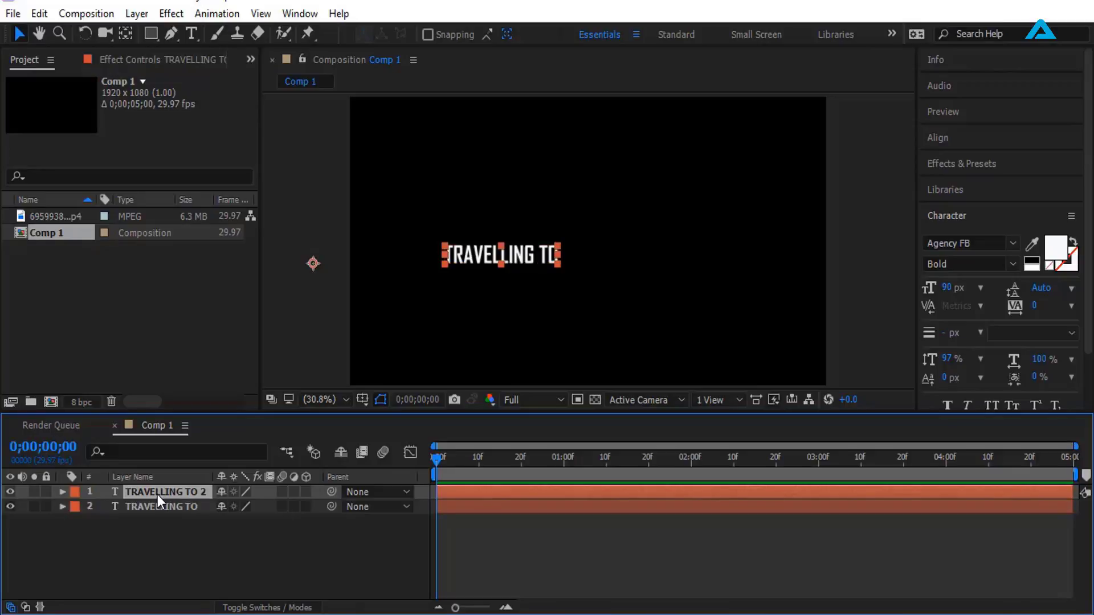
key("shift+Right")
key("shift+Right")
key("shift+Right")
key("shift+Right")
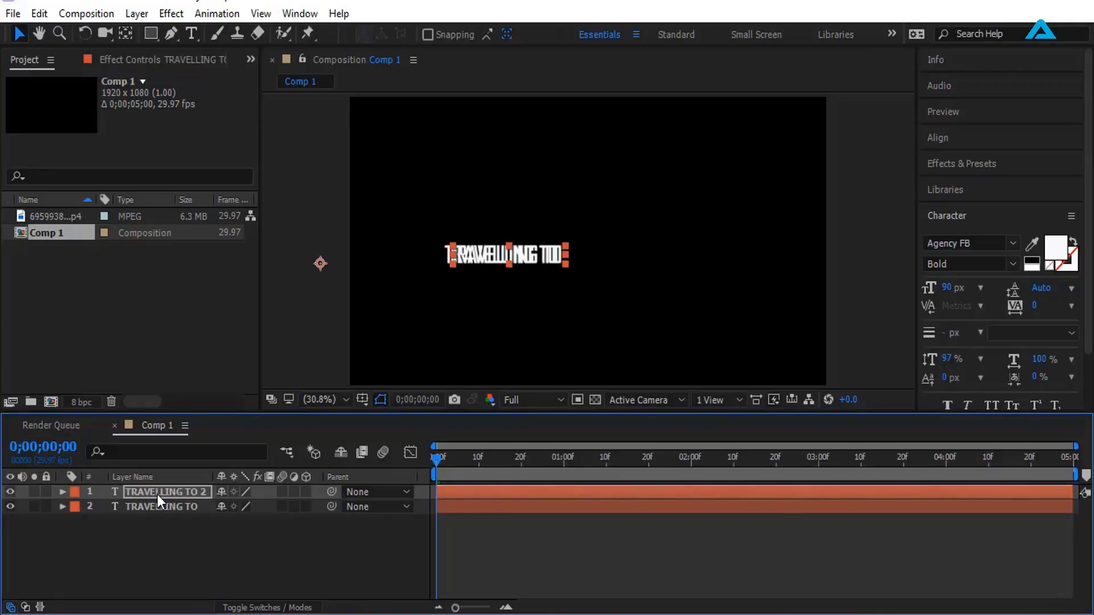
key("shift+Right")
key("shift+Right")
key("shift+Right")
key("shift+Right")
key("shift+Right")
key("shift+Right")
key("shift+Right")
key("shift+Right")
key("shift+Right")
key("shift+Right")
key("shift+Right")
key("shift+Right")
key("shift+Right")
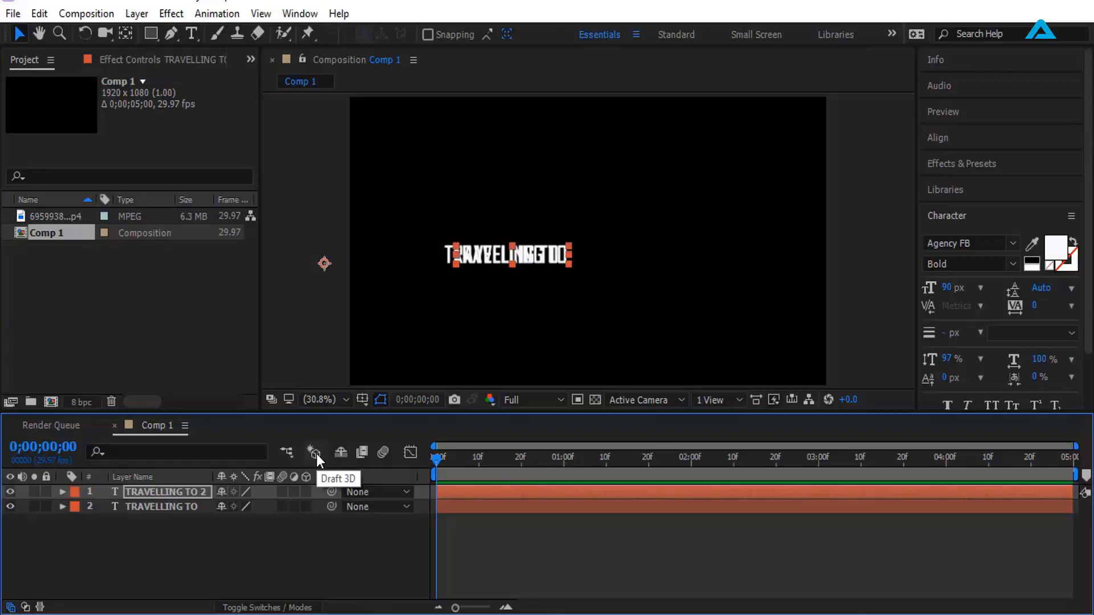
key("shift+Right")
key("shift+Right")
key("shift+Right")
key("shift+Right")
key("shift+Right")
key("shift+Right")
key("shift+Right")
key("shift+Right")
key("shift+Right")
key("shift+Right")
key("shift+Right")
key("shift+Right")
key("shift+Right")
key("shift+Right")
key("shift+Right")
key("shift+Right")
key("shift+Right")
key("shift+Right")
key("shift+Right")
key("shift+Right")
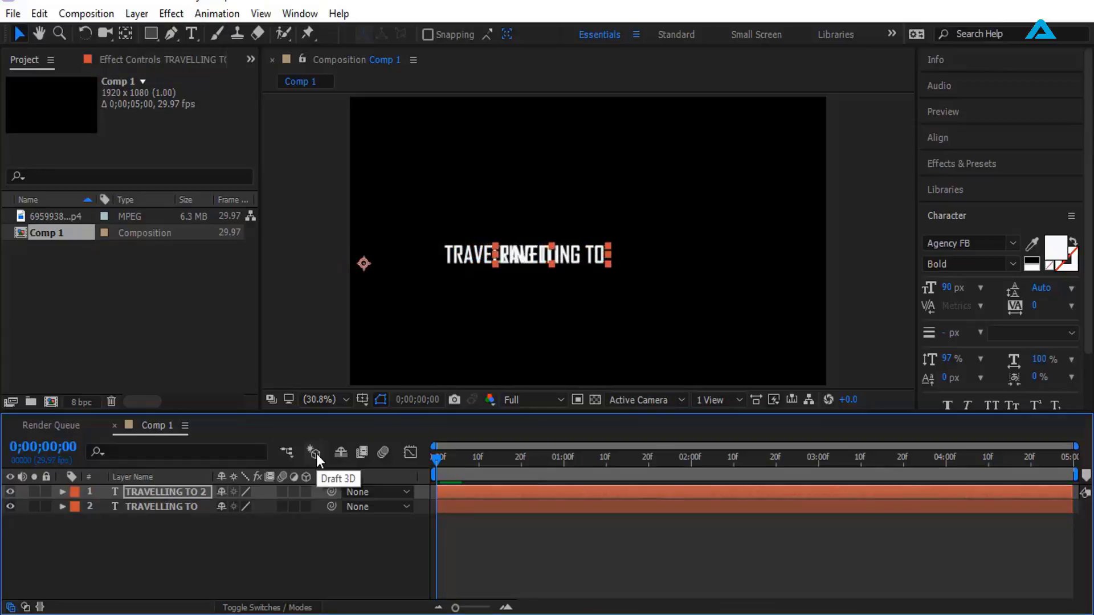
key("shift+Right")
key("shift+Right")
key("shift+Right")
key("shift+Right")
key("shift+Right")
key("shift+Right")
key("shift+Right")
key("shift+Right")
key("shift+Right")
key("shift+Right")
key("shift+Right")
key("shift+Right")
key("shift+Right")
key("shift+Right")
key("shift+Right")
key("shift+Right")
key("shift+Right")
key("shift+Right")
key("shift+Right")
key("shift+Right")
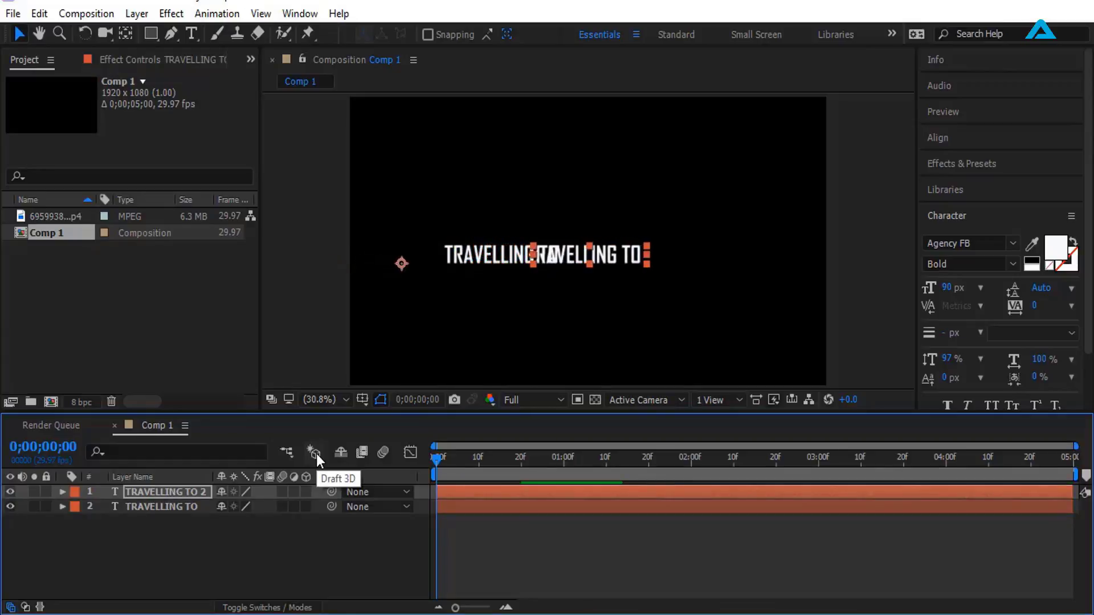
key("shift+Right")
key("shift+Right")
key("shift+Right")
key("shift+Right")
key("shift+Right")
key("shift+Right")
key("shift+Right")
key("shift+Right")
key("shift+Right")
key("shift+Right")
key("shift+Right")
key("shift+Right")
key("shift+Right")
key("shift+Right")
key("shift+Right")
key("shift+Right")
key("shift+Right")
key("shift+Right")
key("shift+Right")
key("shift+Right")
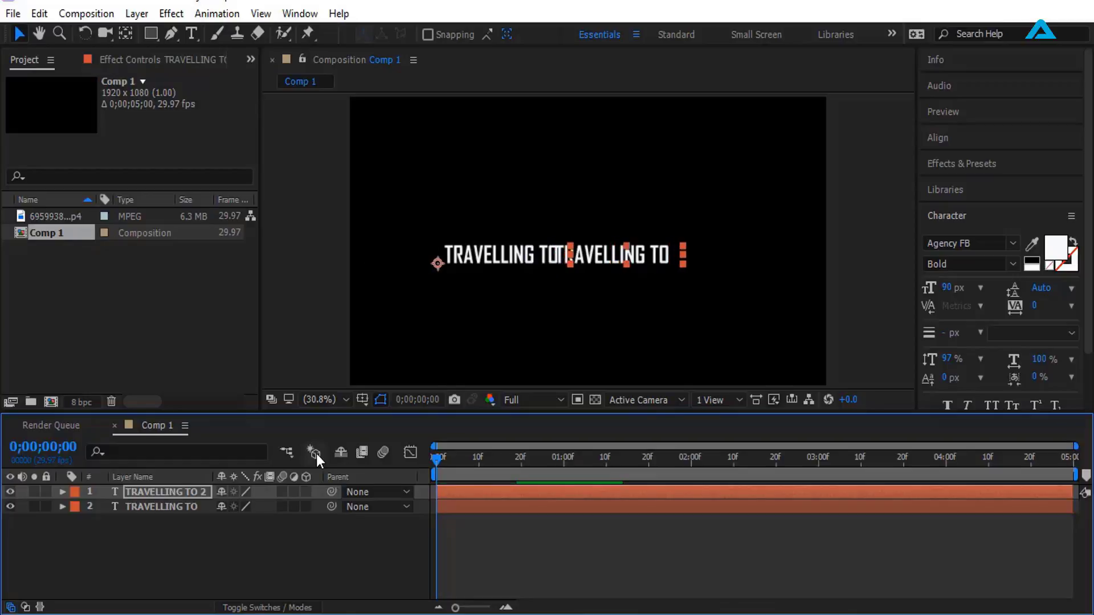
key("shift+Left")
key("shift+Left")
key("shift+Left")
key("shift+Left")
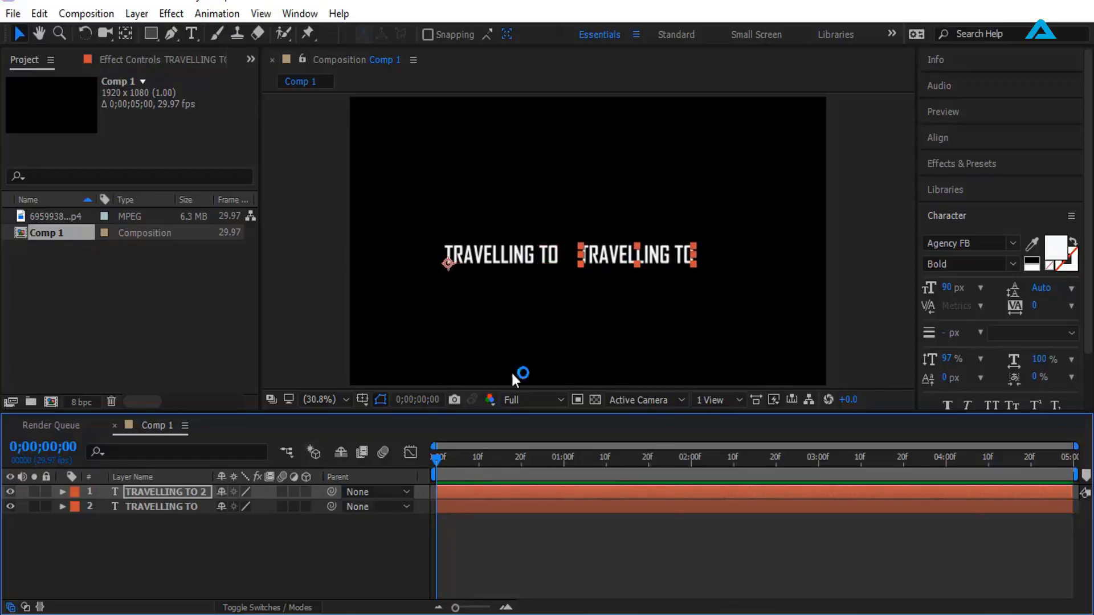
Replace the copy's text with AUSTRALIA, with INDIA on the line above.
double_click(614, 254)
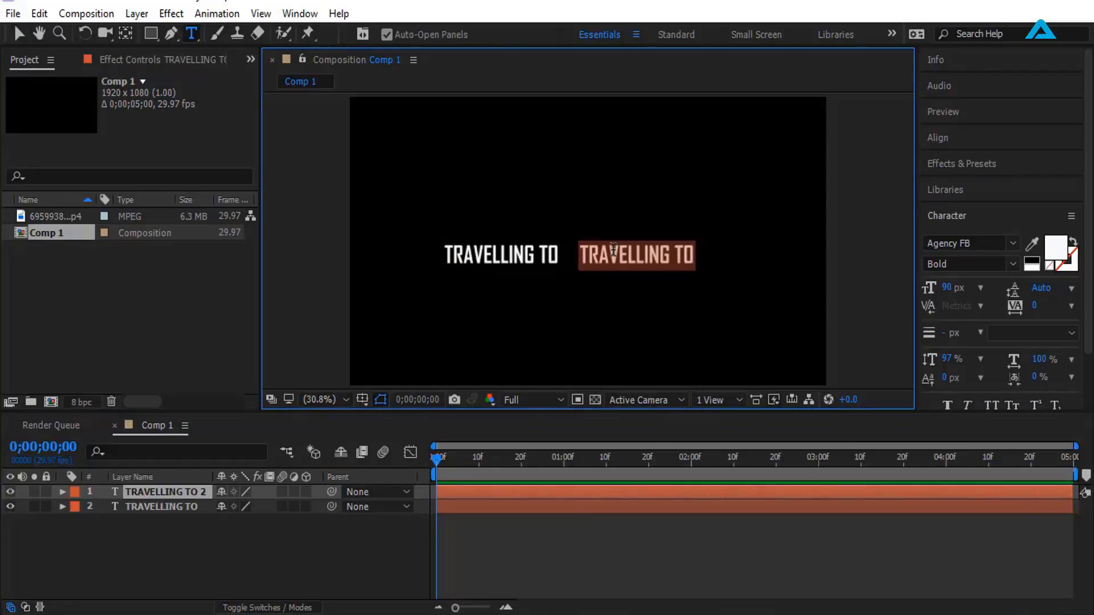
key("BackSpace")
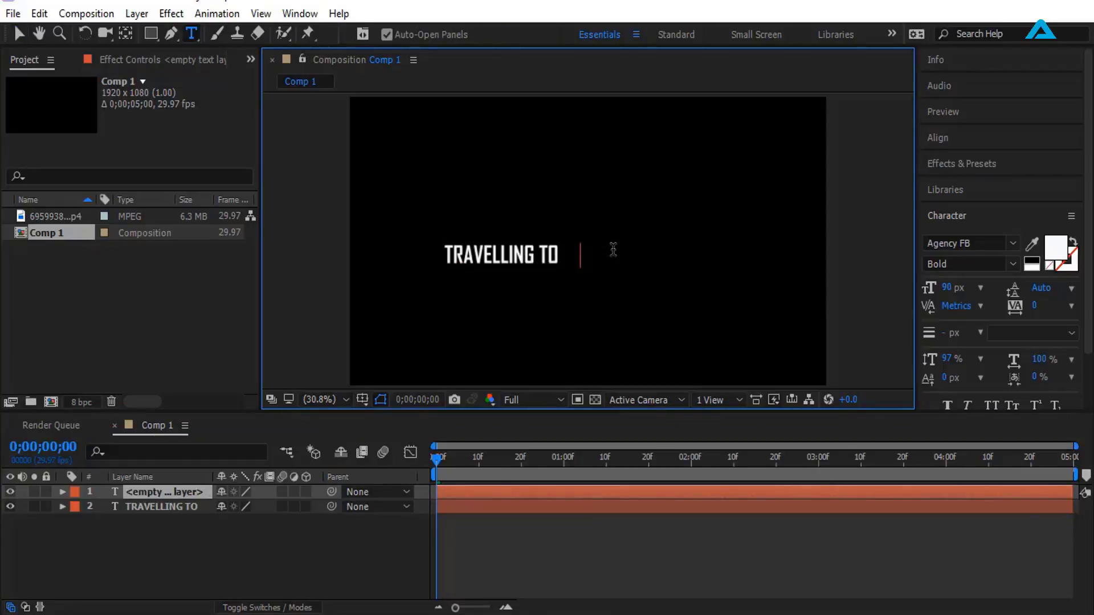
type("AUS")
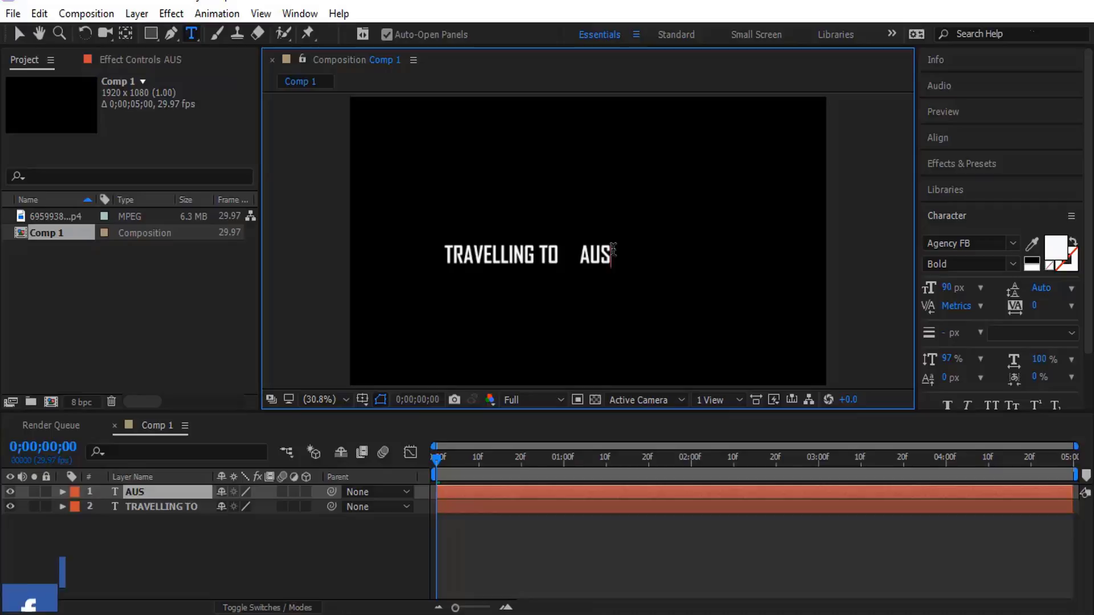
type("TRALIA")
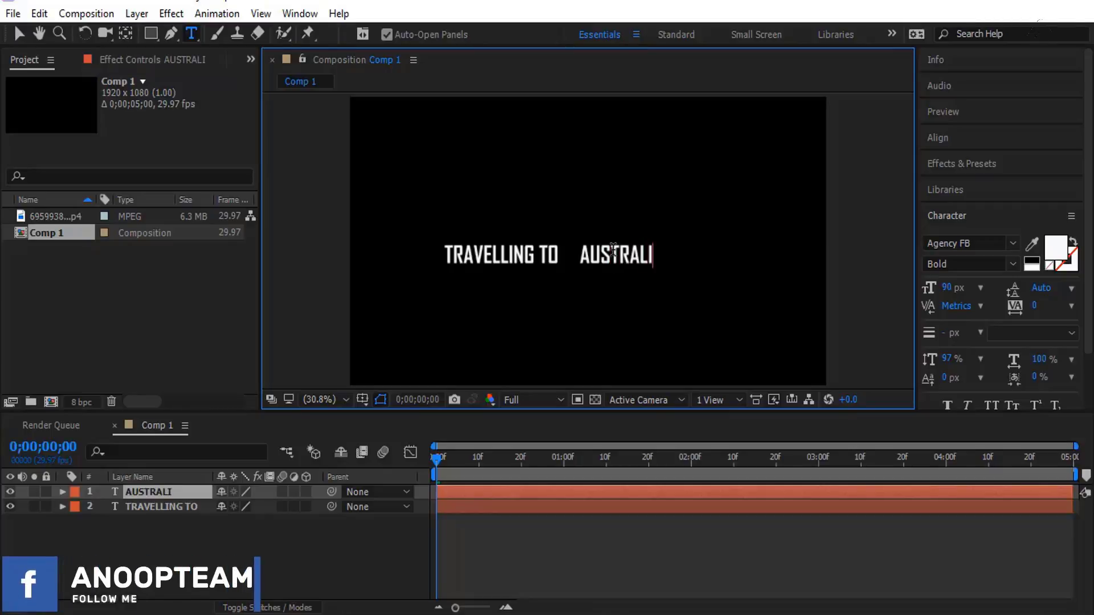
key("Left")
key("Left")
key("Left")
key("Left")
key("Left")
key("Left")
key("Left")
key("Left")
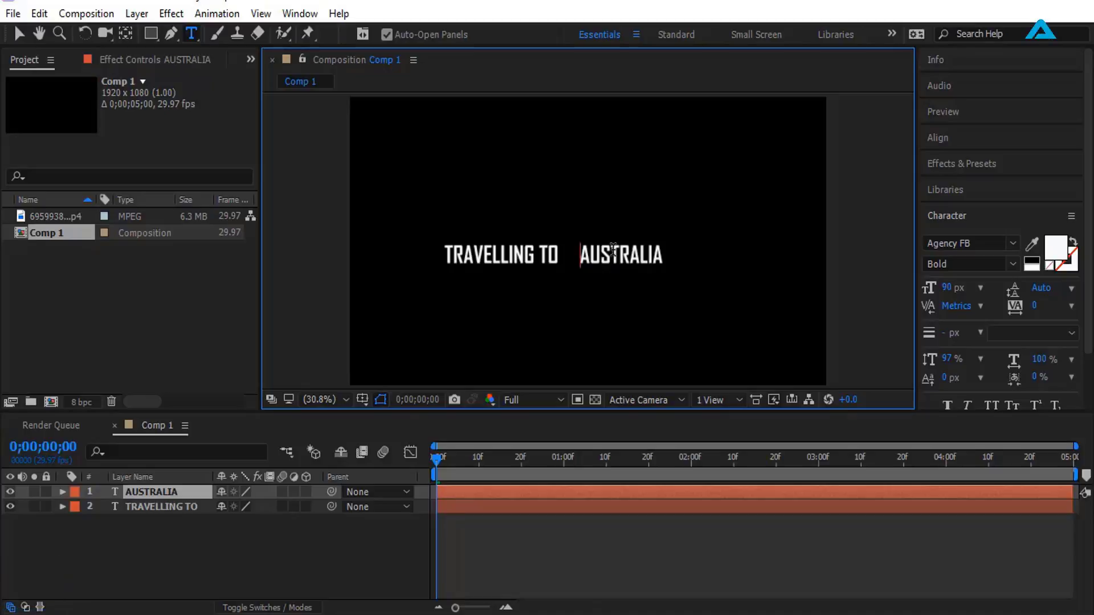
key("Left")
key("Return")
key("Up")
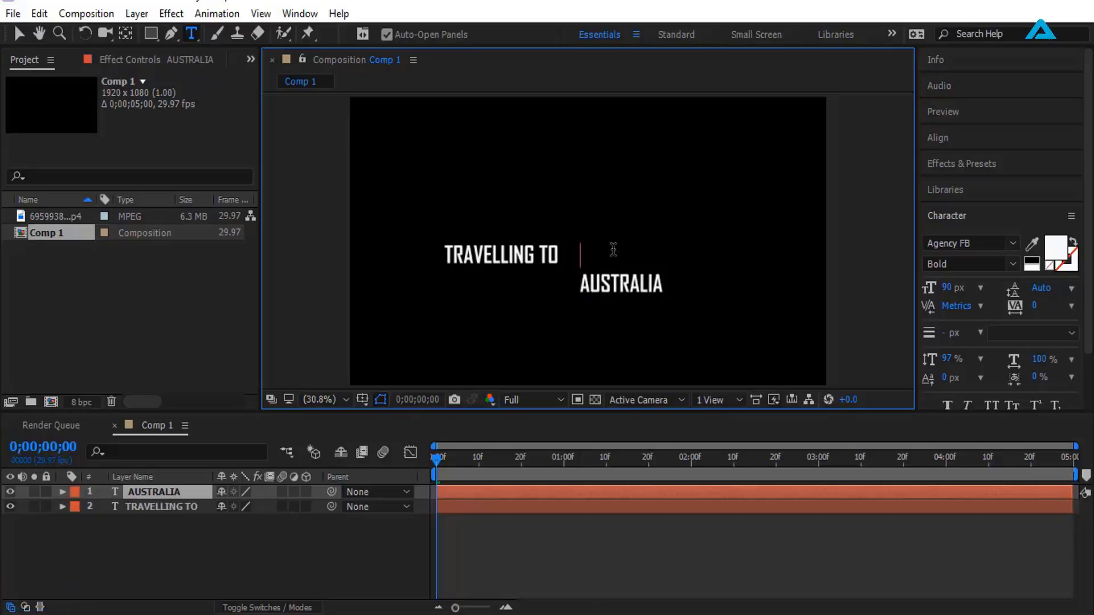
type("IND")
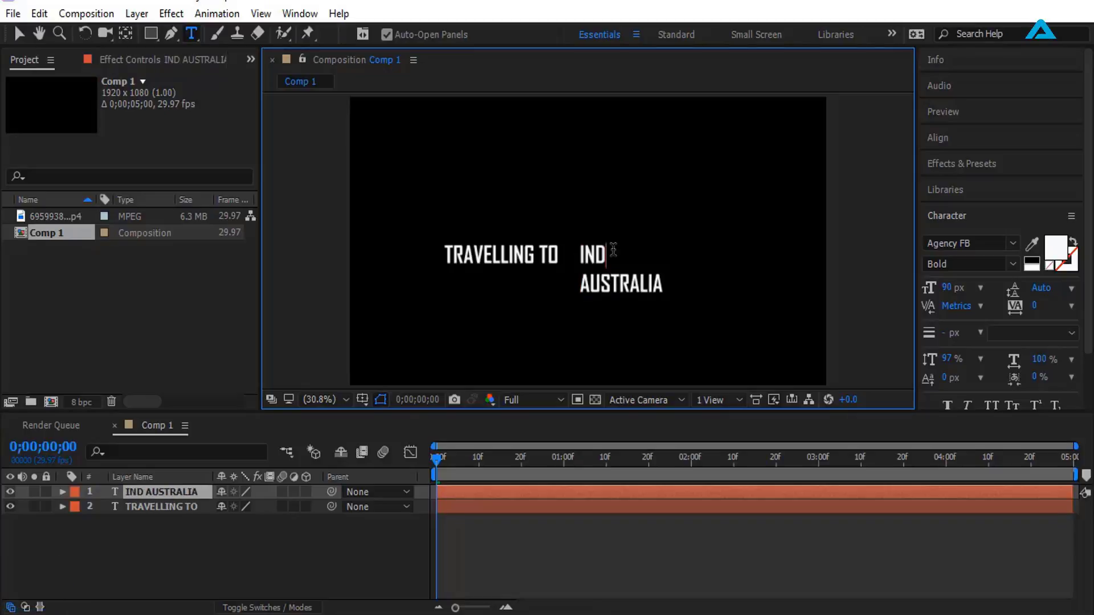
type("IA")
key("Home")
key("Return")
Stack AMERICA, JAPAN and CHINA above INDIA to complete the country list.
key("Up")
type("AMERICA")
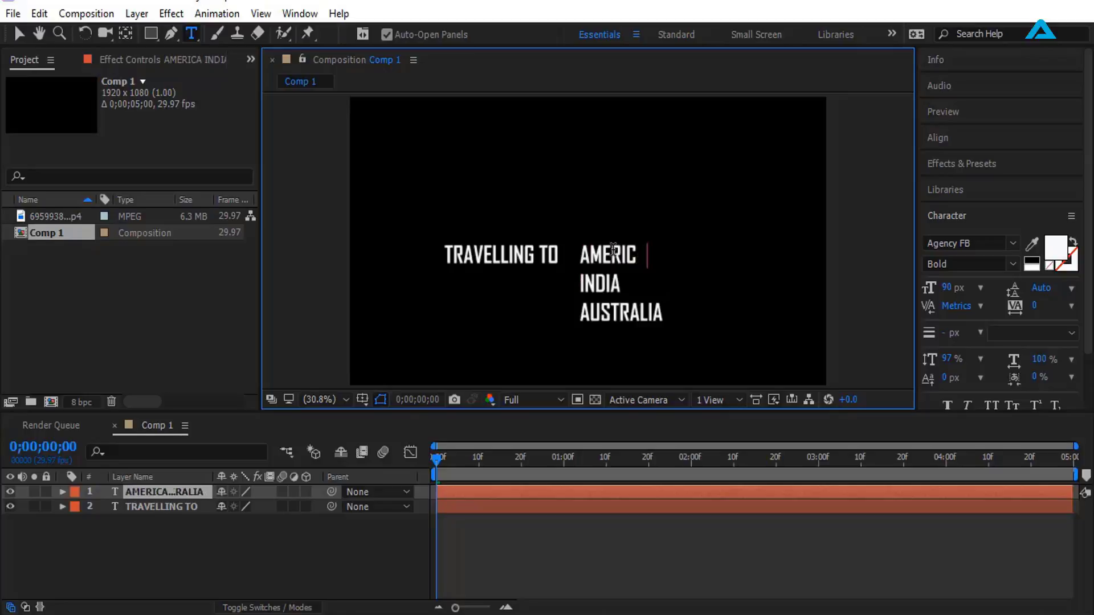
key("Home")
key("Return")
key("Up")
type("JAPAN")
key("Home")
key("Return")
key("Up")
type("CHINA")
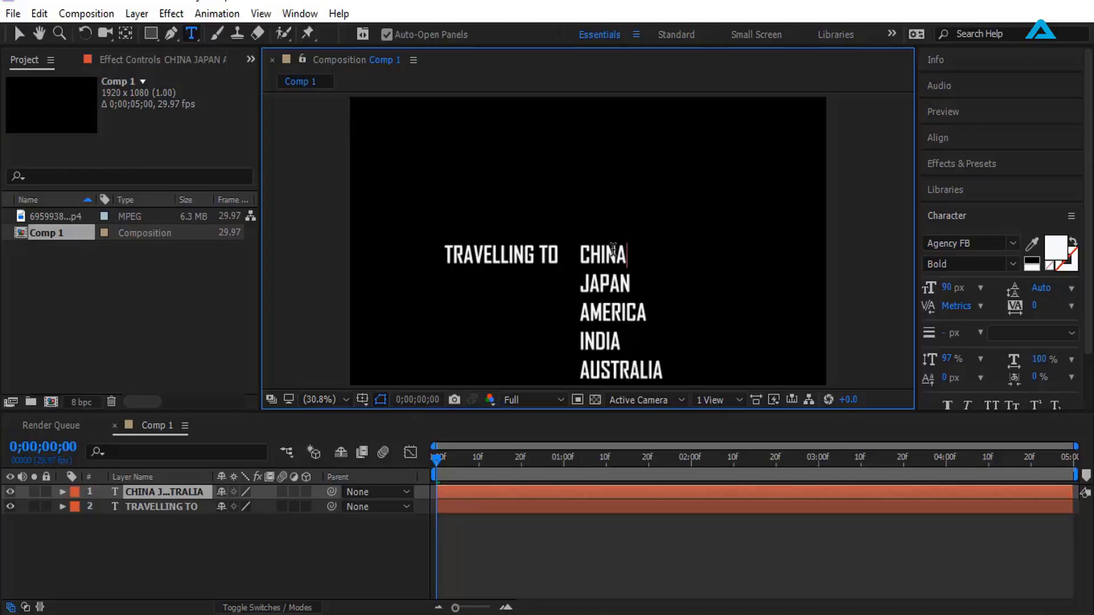
Set a starting Position keyframe on the country list and move to frame 20.
left_click(192, 494)
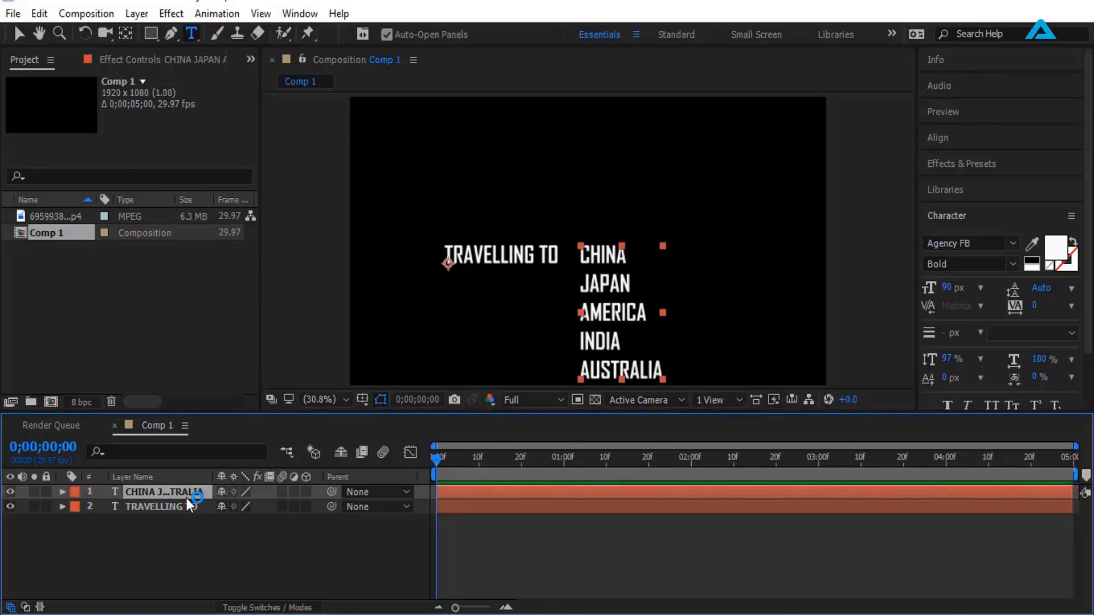
key("p")
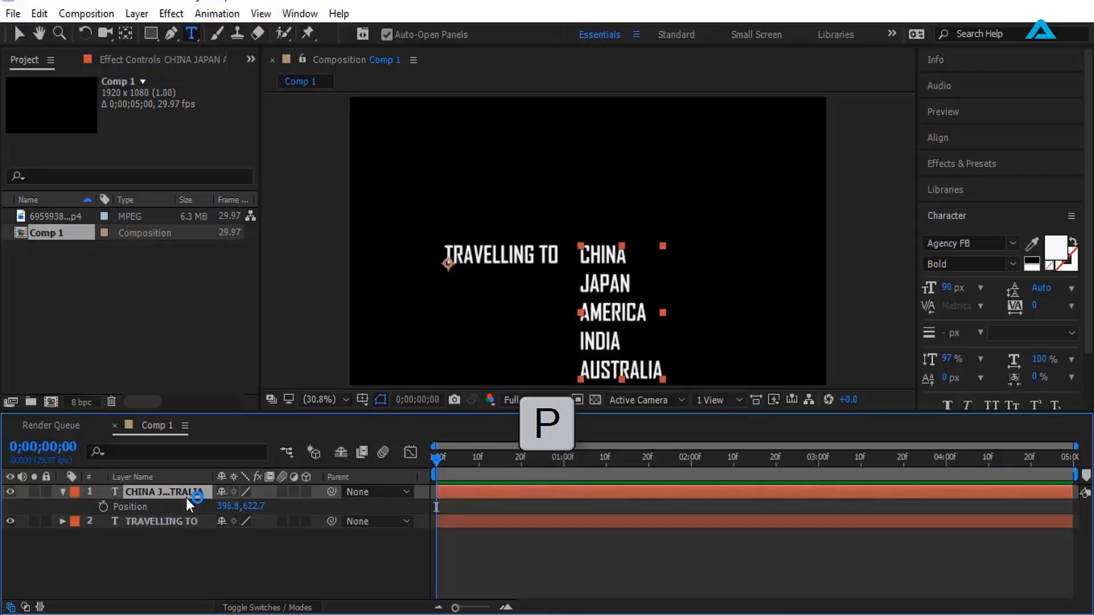
left_click(102, 507)
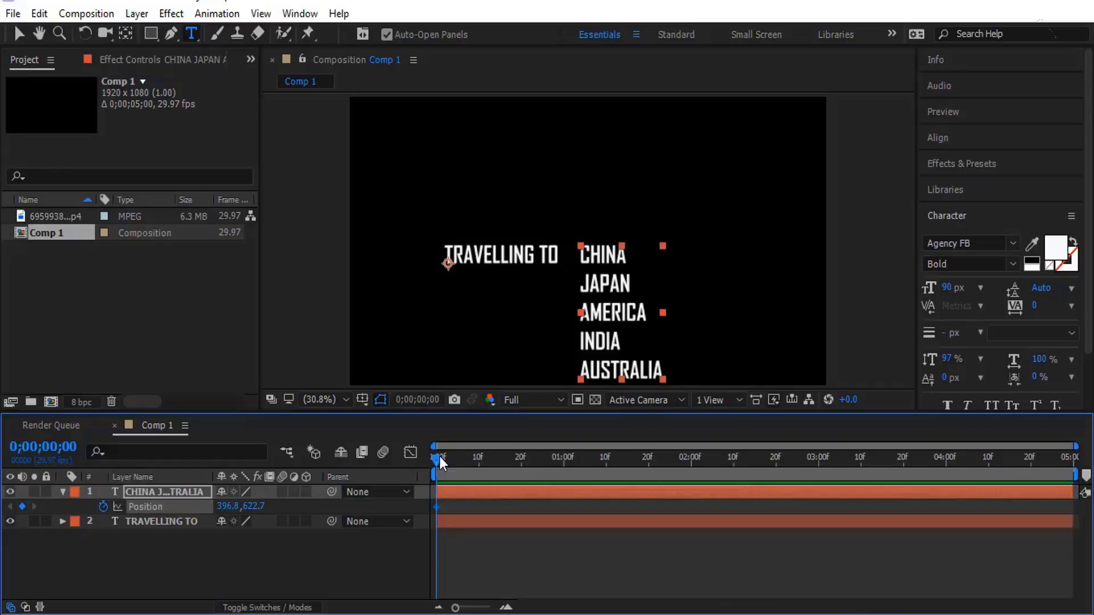
left_click_drag(439, 457, 523, 481)
key("Caps_Lock")
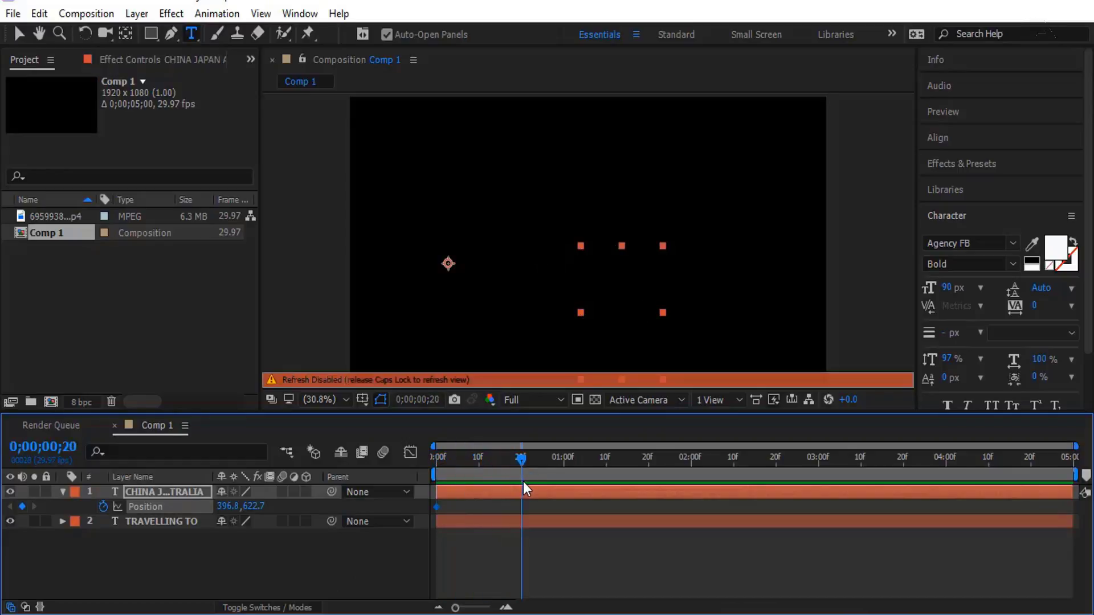
key("Caps_Lock")
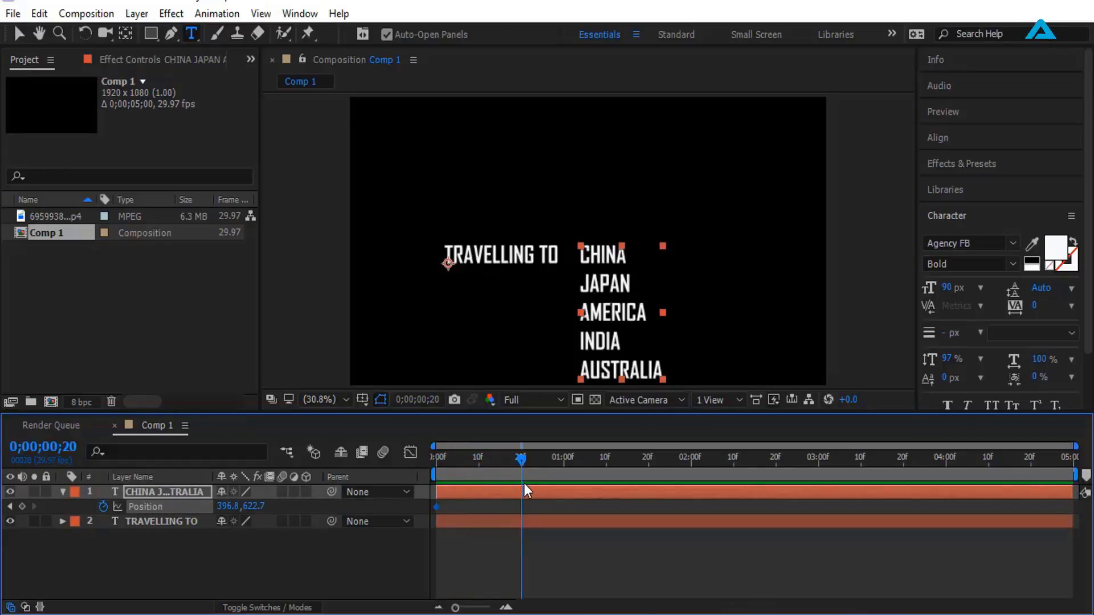
left_click(177, 494)
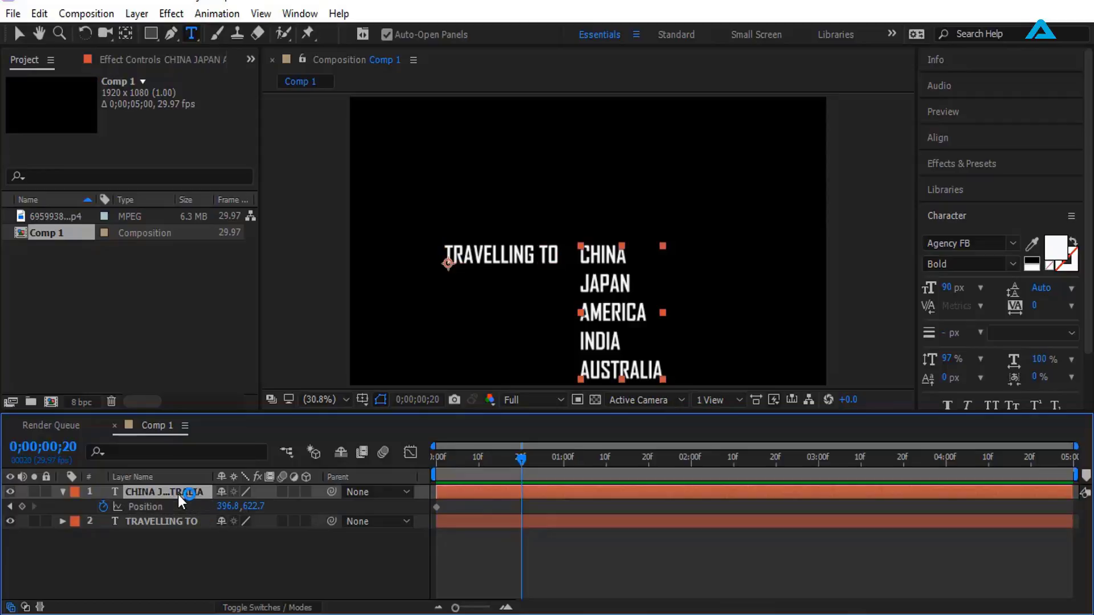
Show rulers and place a horizontal guide at the TRAVELLING TO line.
key("ctrl+r")
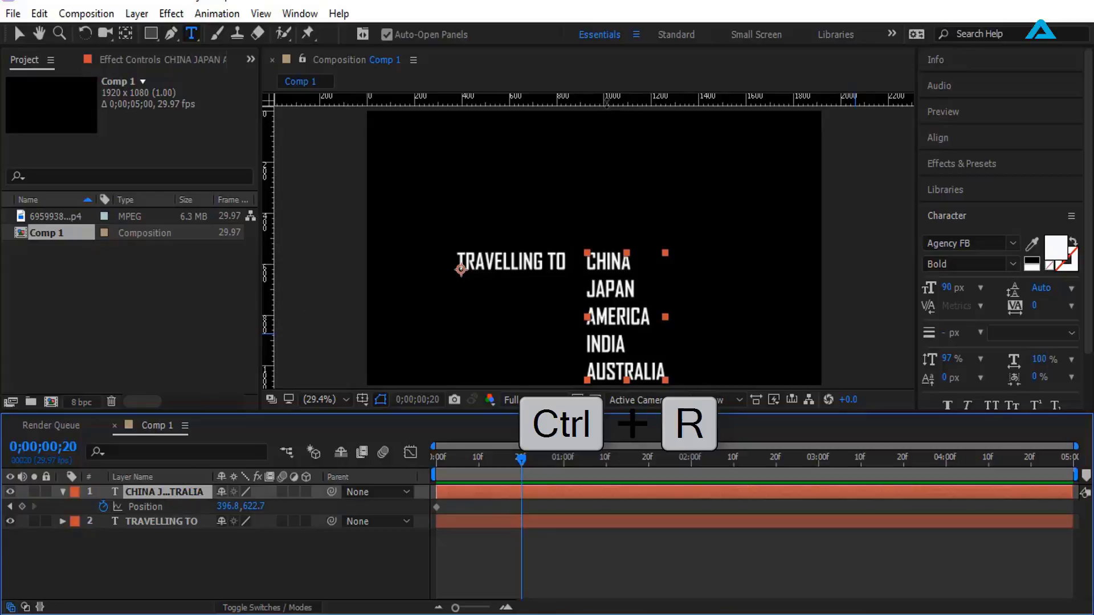
left_click(610, 106)
left_click_drag(609, 105, 622, 270)
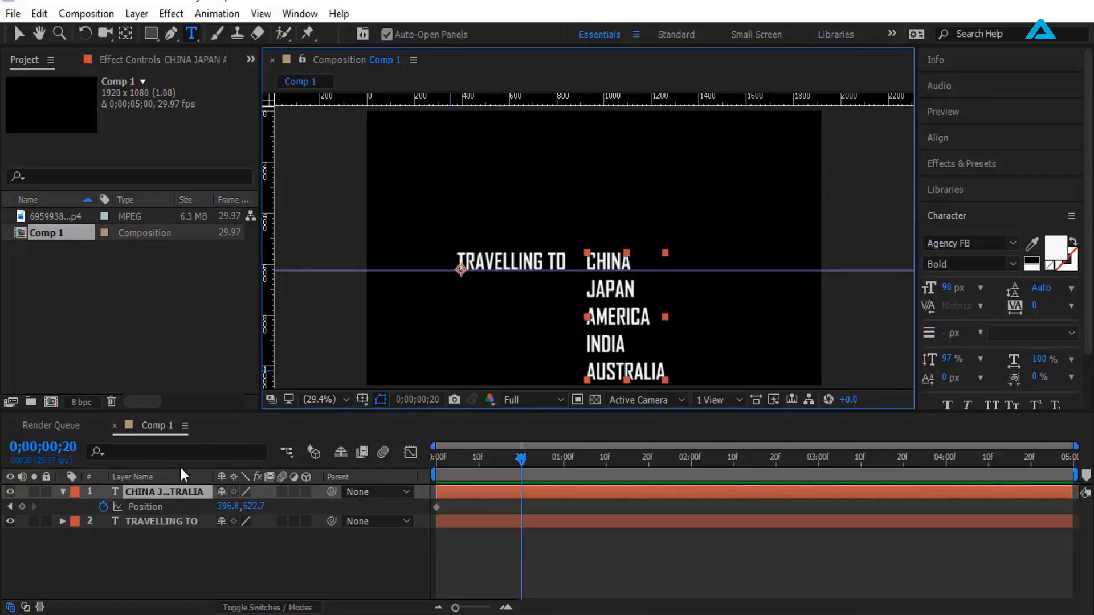
Raise the list one line at frame 20, 1;10, 2;00 and 2;20 with Position keyframes.
left_click(176, 493)
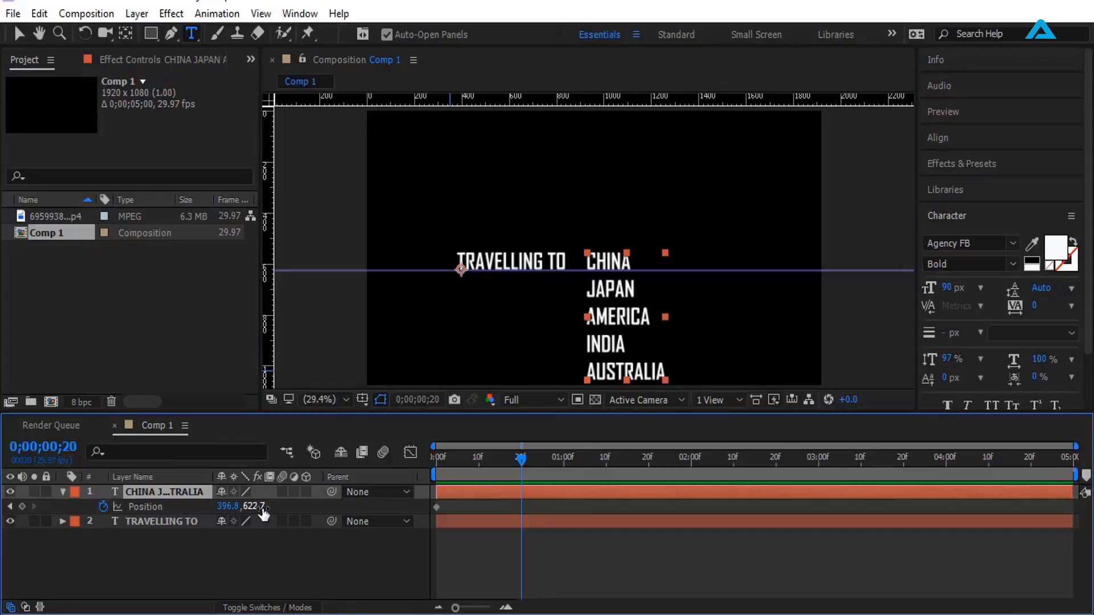
left_click_drag(264, 513, 150, 529)
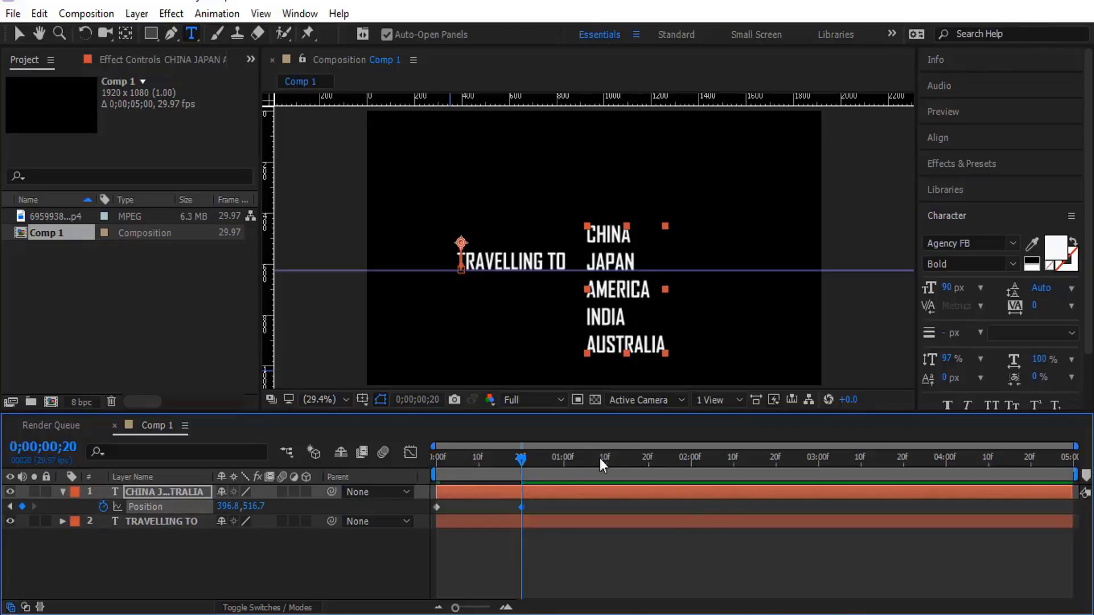
left_click_drag(522, 464, 607, 473)
left_click_drag(252, 507, 142, 535)
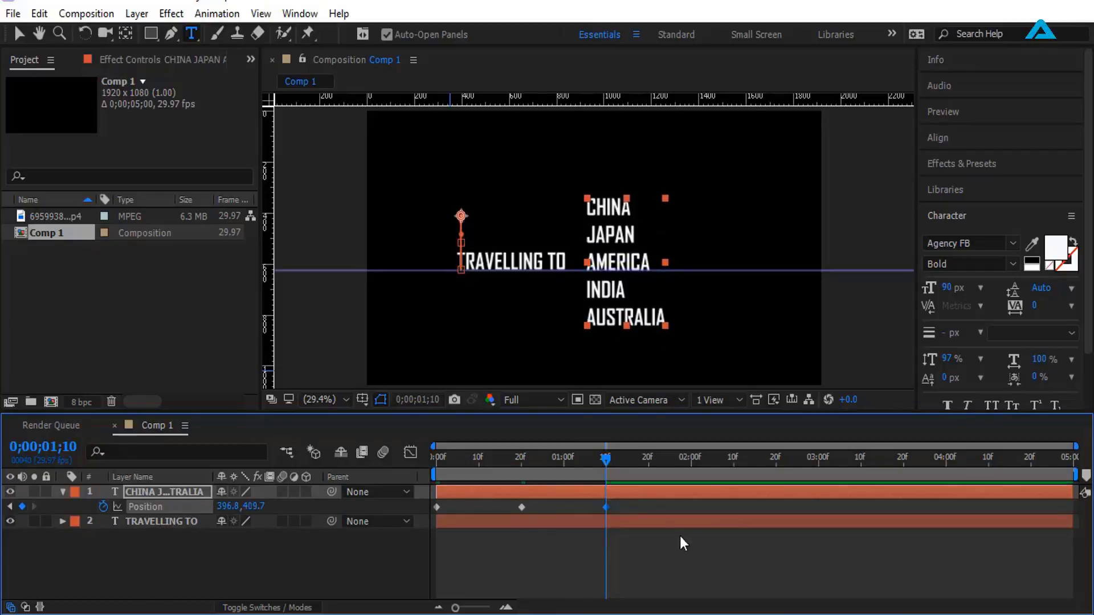
left_click_drag(606, 460, 693, 470)
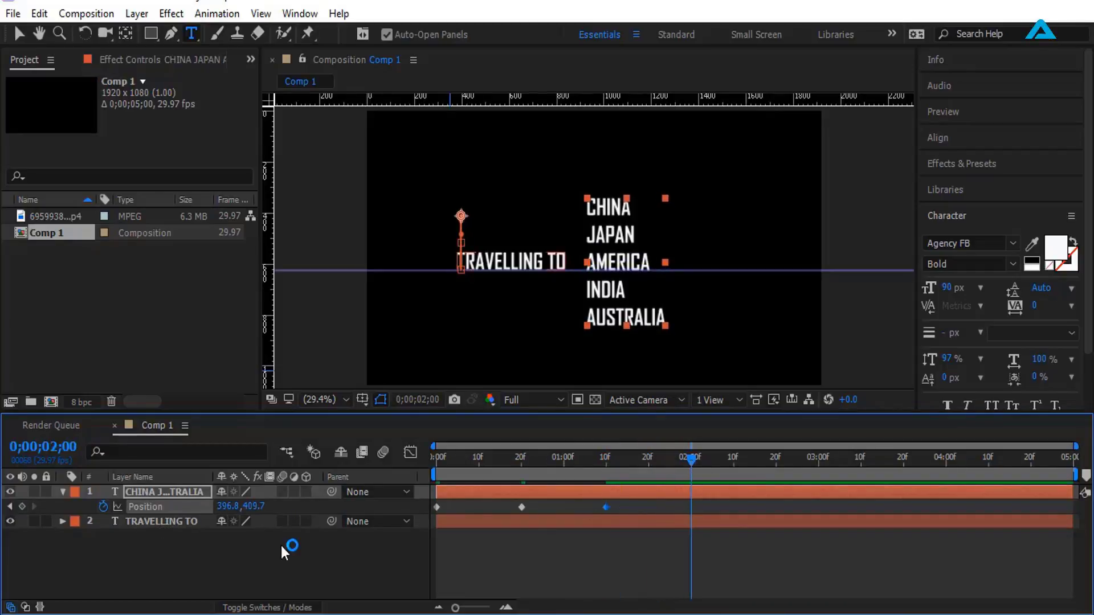
left_click_drag(256, 506, 153, 528)
left_click_drag(693, 462, 776, 473)
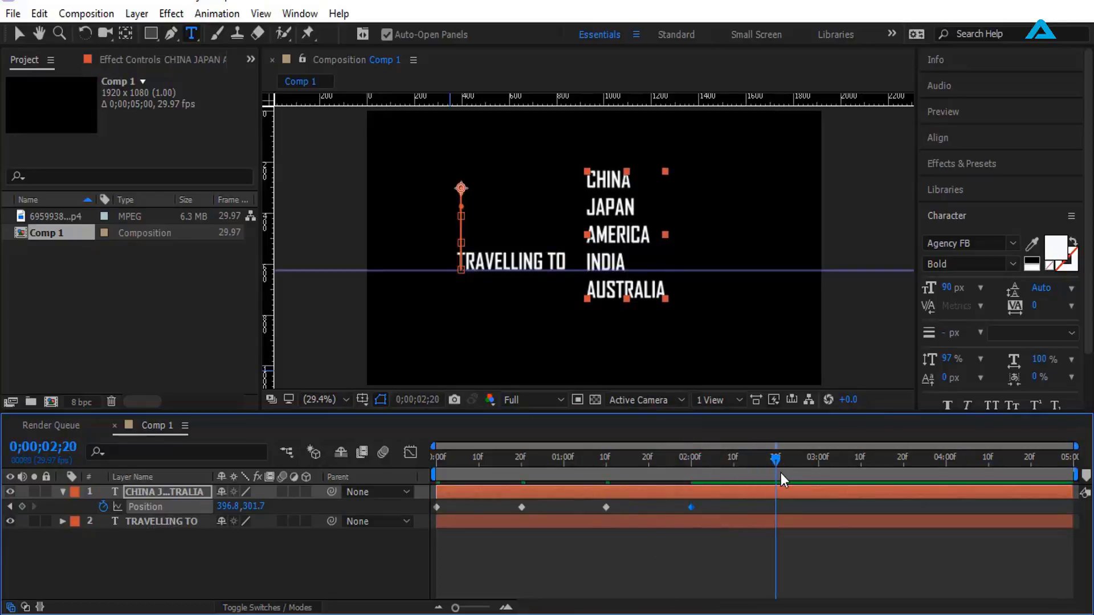
left_click_drag(255, 507, 178, 534)
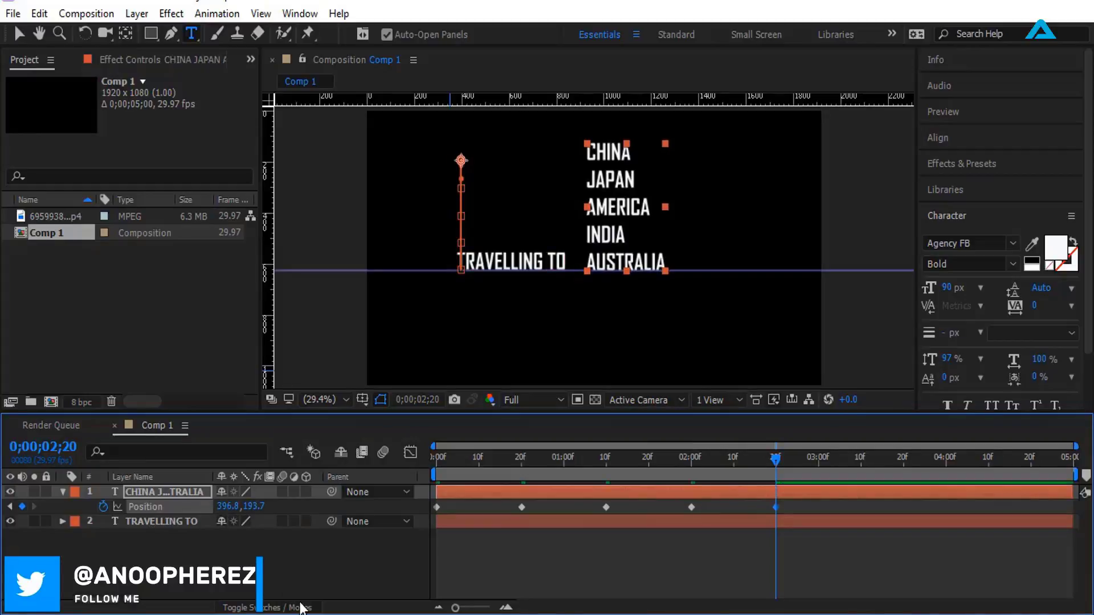
Apply Easy Ease to all five Position keyframes of the country list.
left_click(342, 577)
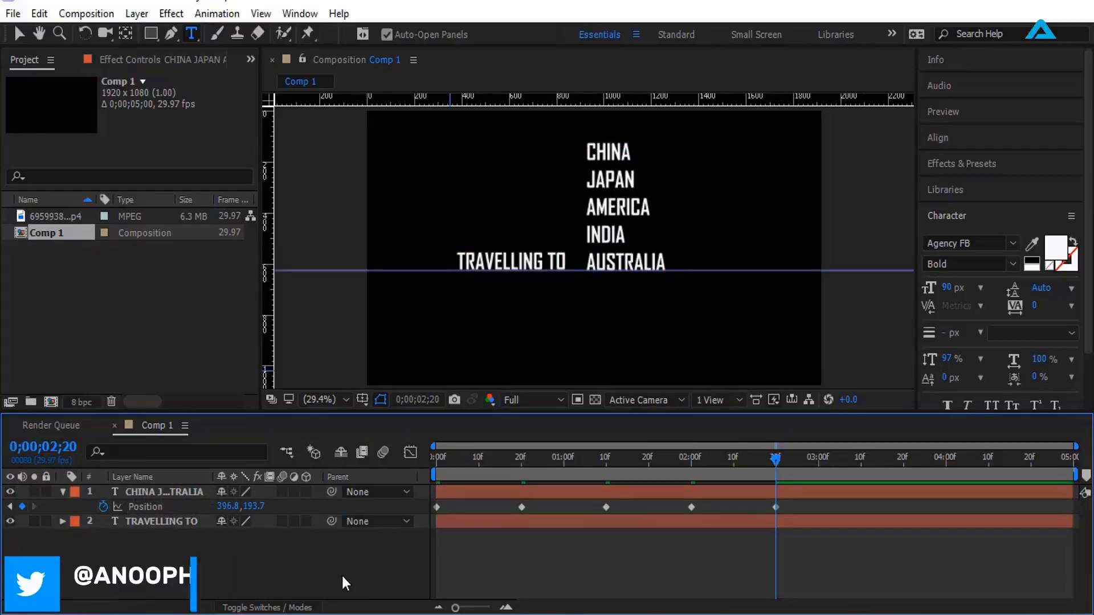
left_click_drag(800, 503, 433, 514)
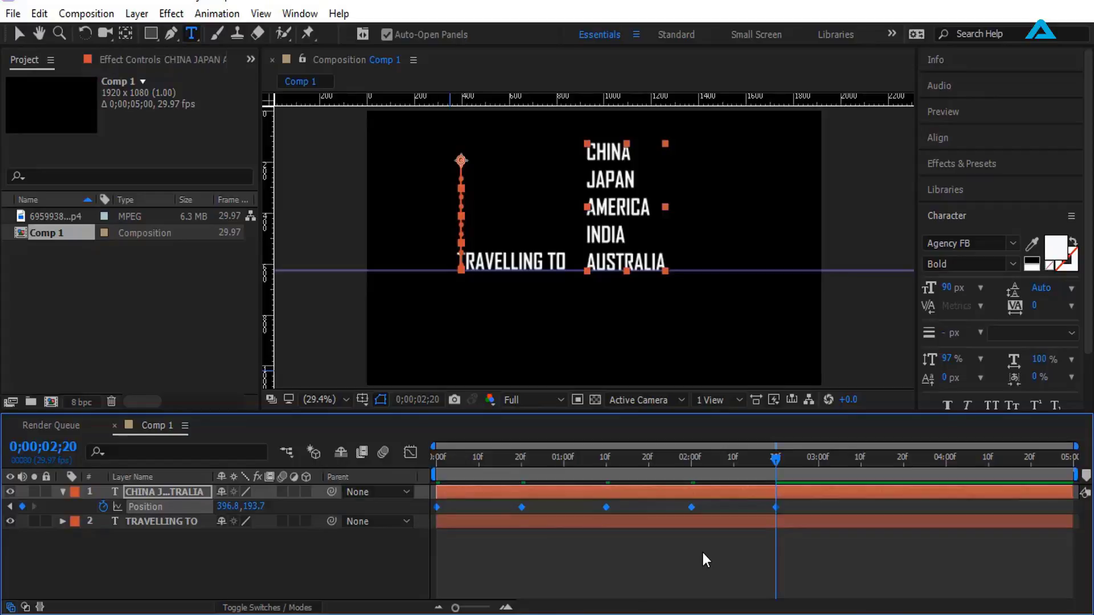
key("F9")
left_click_drag(776, 458, 760, 505)
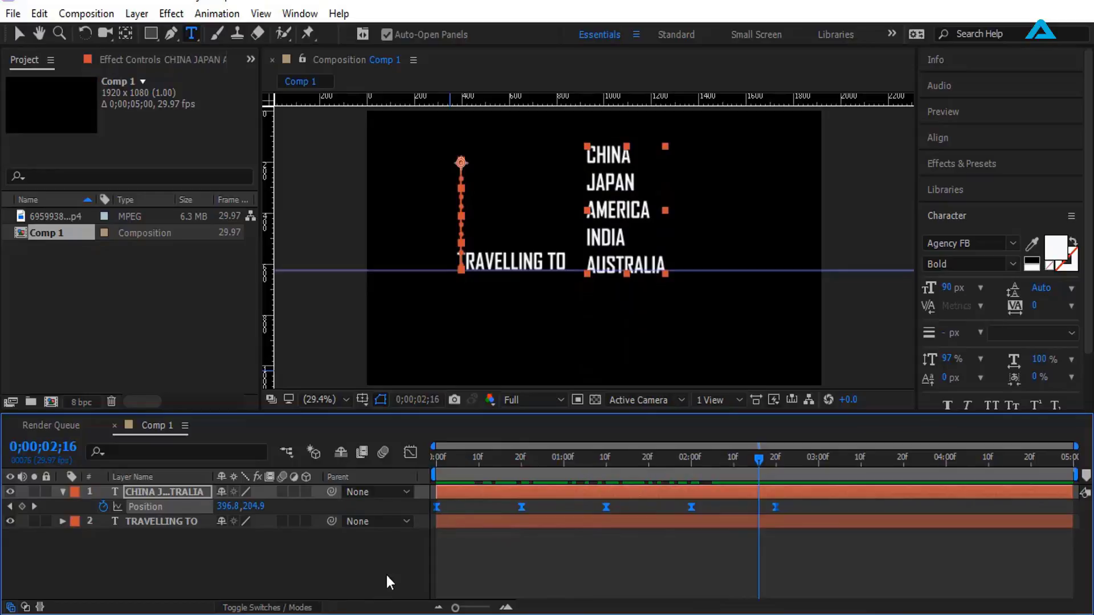
Turn on motion blur for the country list layer and the whole composition.
left_click(282, 491)
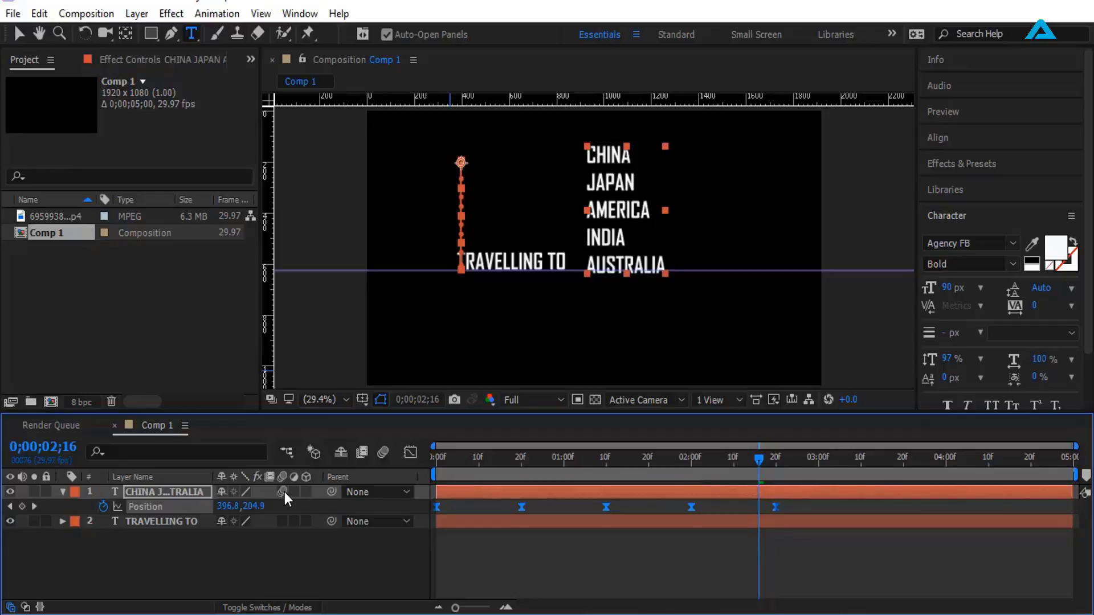
left_click(386, 455)
left_click_drag(789, 512, 429, 512)
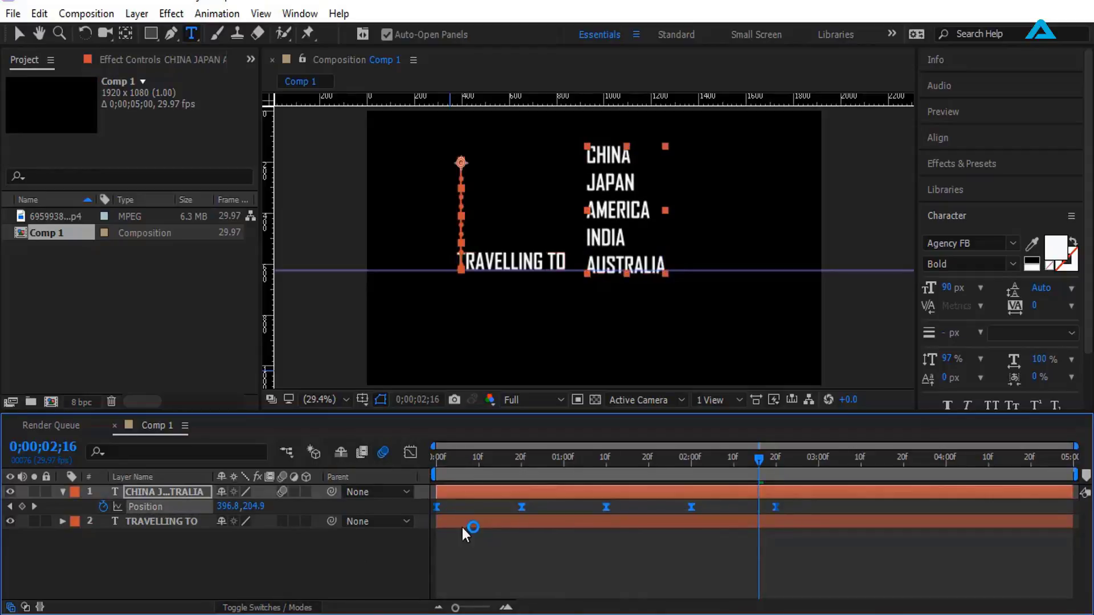
In the Graph Editor, re-ease all keyframes and lengthen influence for sharper speed spikes.
left_click(408, 457)
left_click_drag(803, 521, 806, 564)
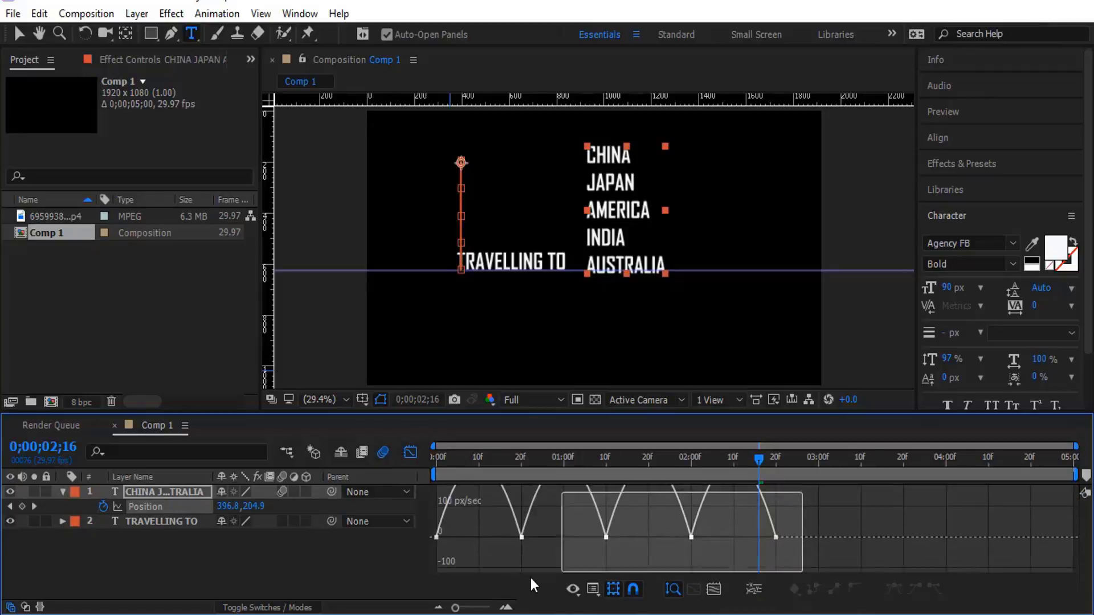
left_click(443, 569)
key("ctrl+a")
key("F9")
left_click(572, 589)
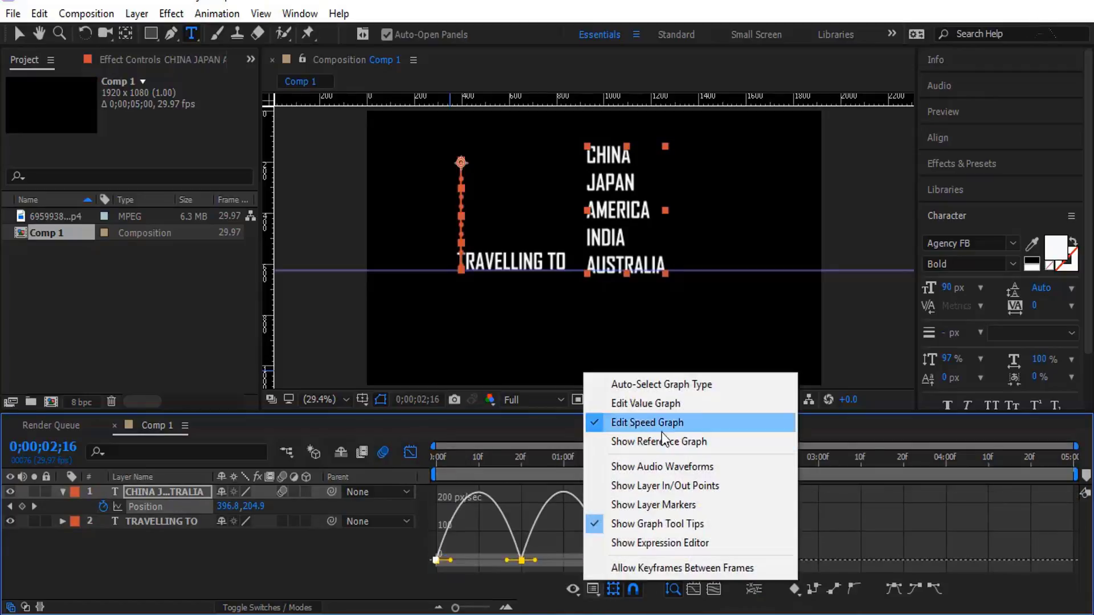
left_click(593, 593)
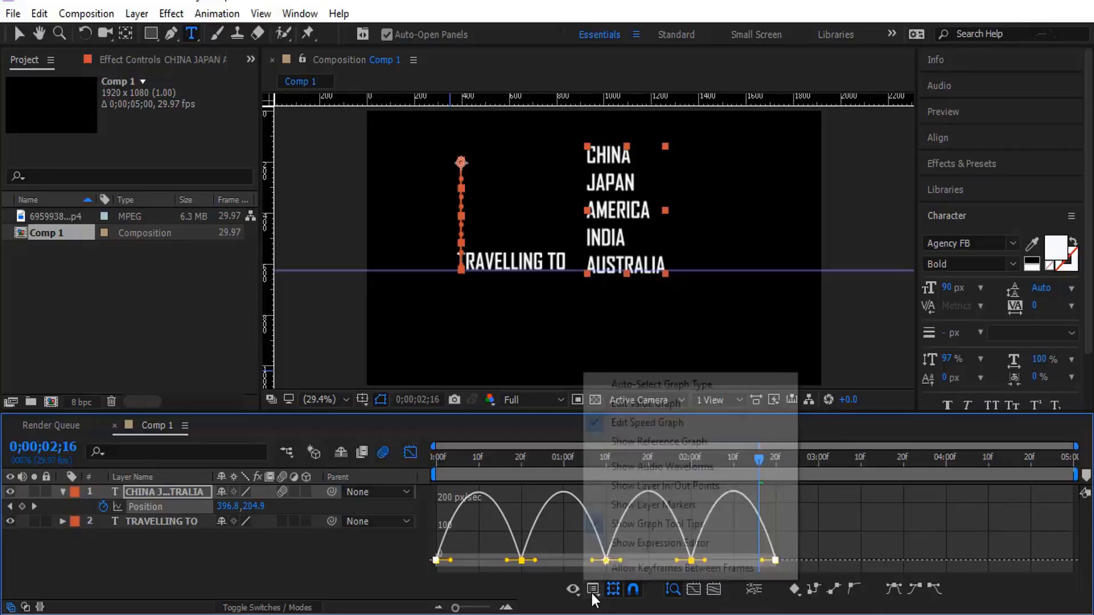
left_click(461, 559)
mouse_move(464, 560)
left_mouse_down()
mouse_move(491, 560)
mouse_move(482, 563)
left_mouse_up()
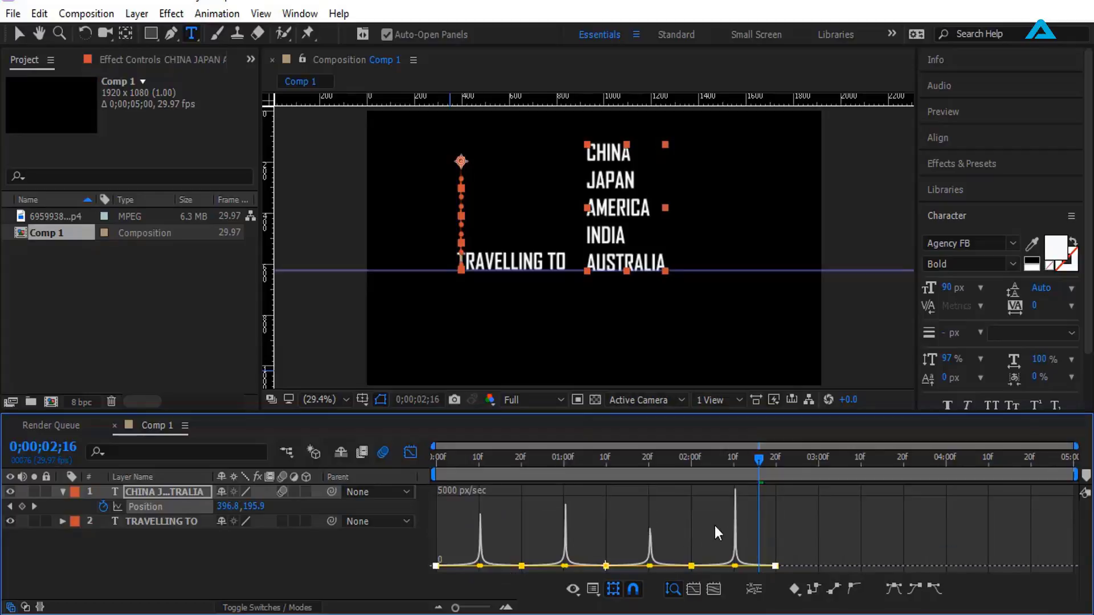
Preview the sharpened country-list animation from near the start.
left_click(411, 452)
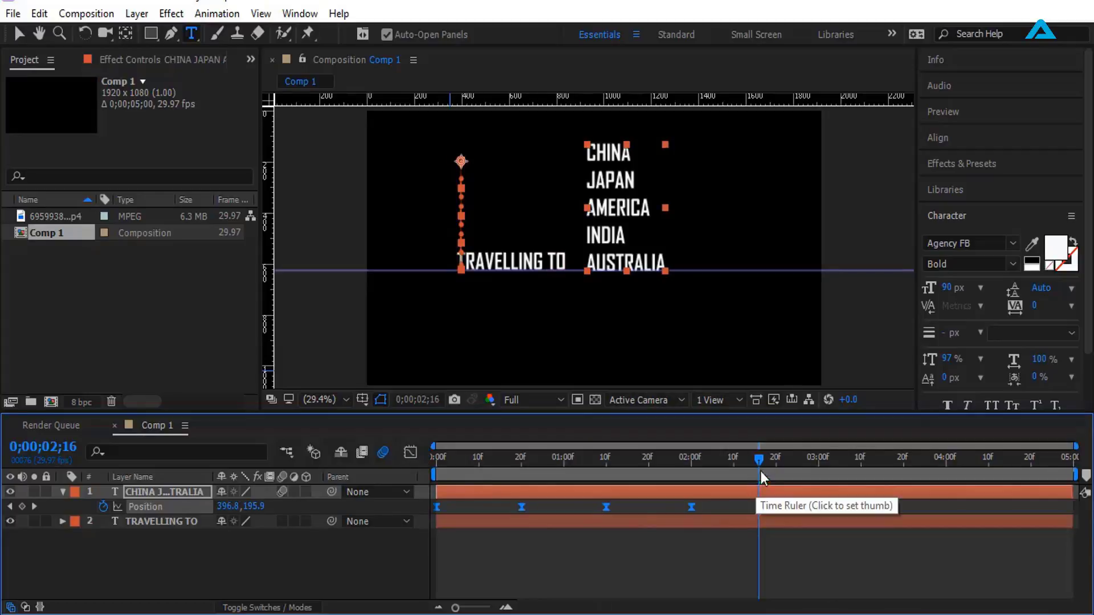
left_click_drag(761, 471, 433, 532)
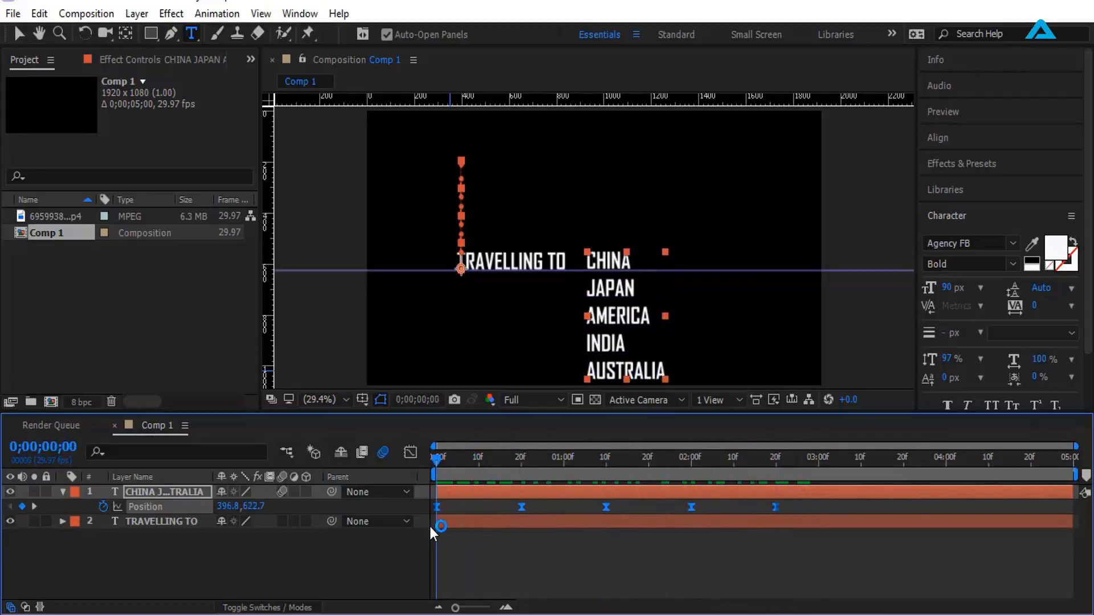
key("space")
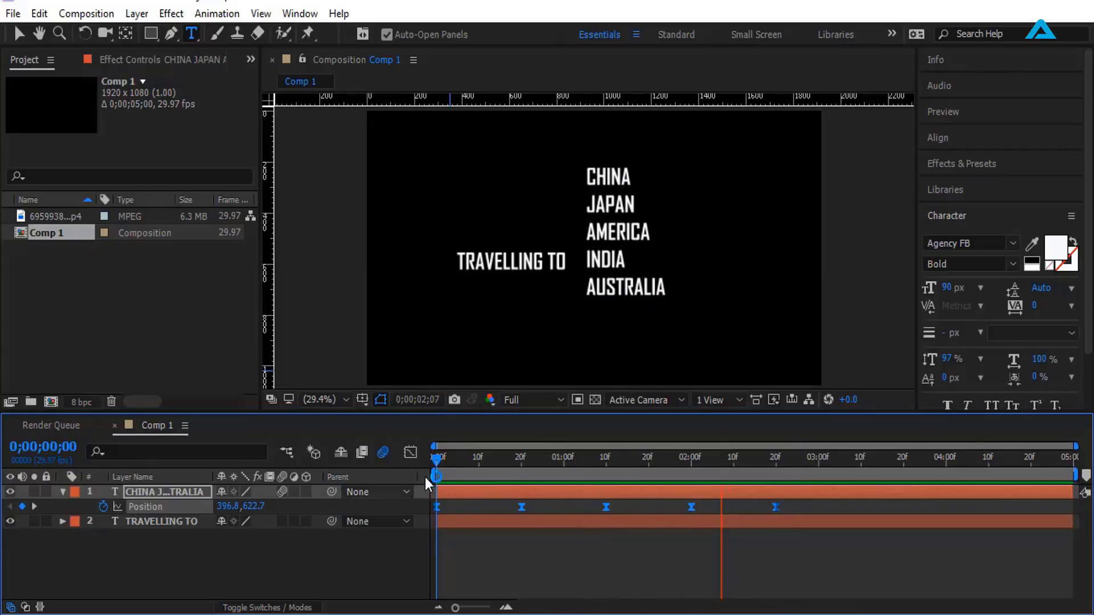
left_click(435, 461)
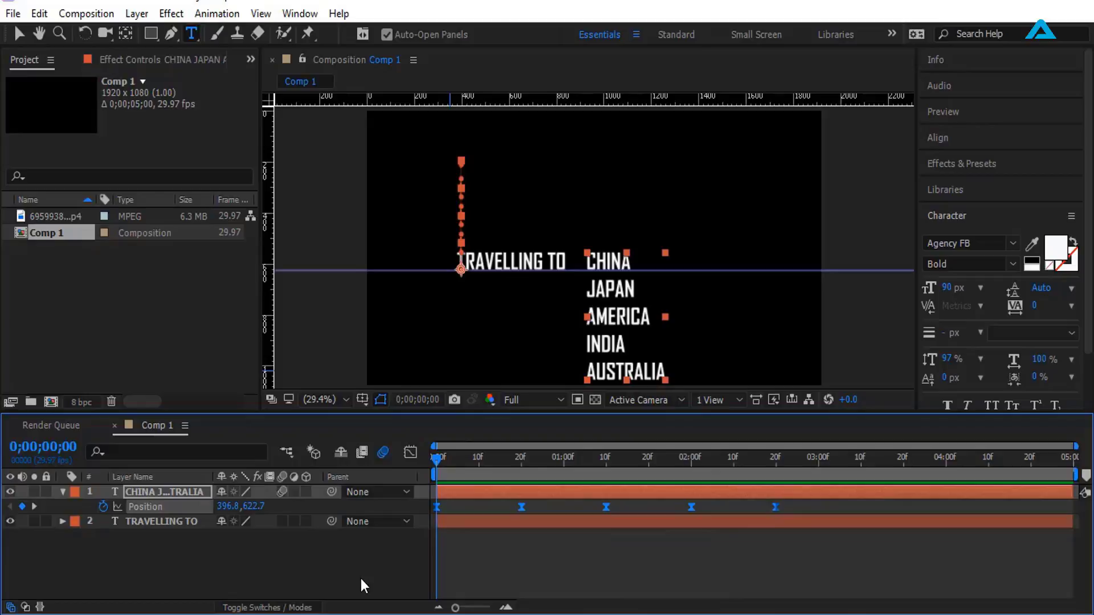
Create a new white solid layer and hide it.
left_click(62, 492)
right_click(197, 545)
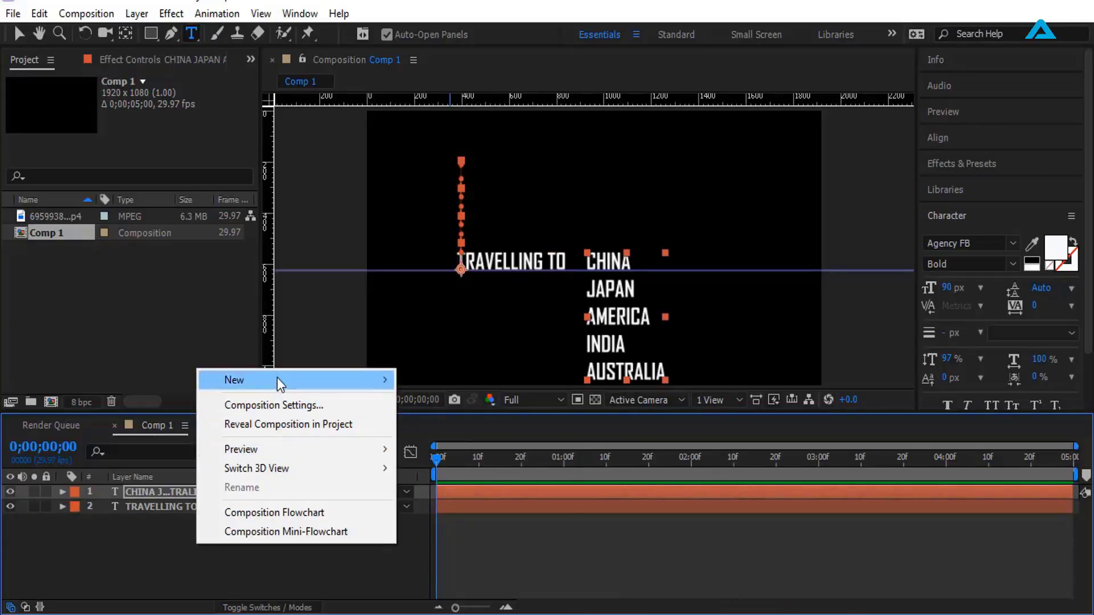
mouse_move(277, 377)
left_click(463, 425)
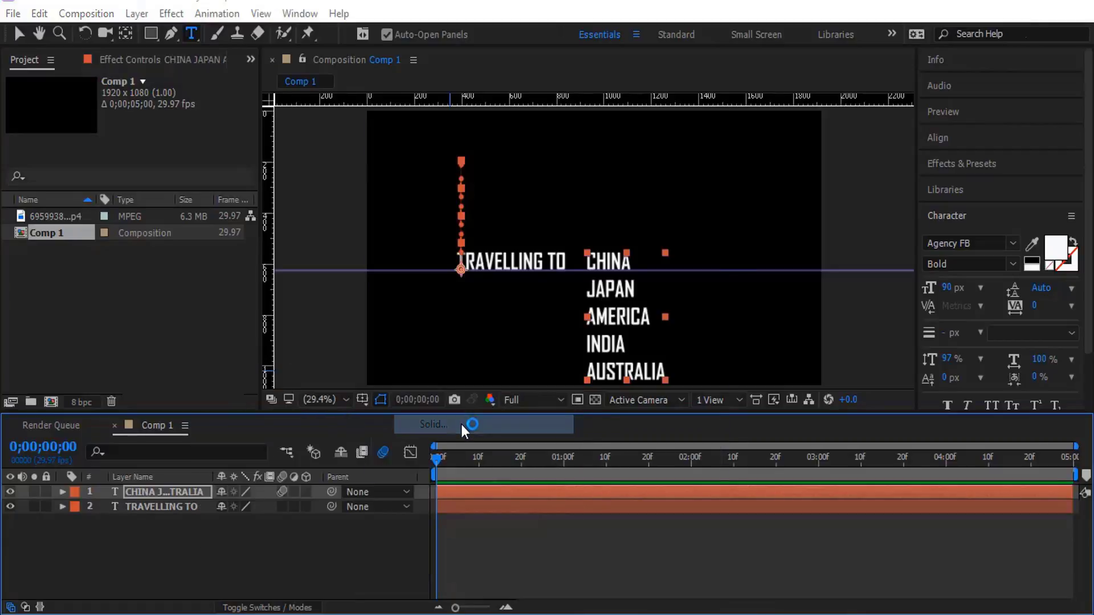
left_click(602, 465)
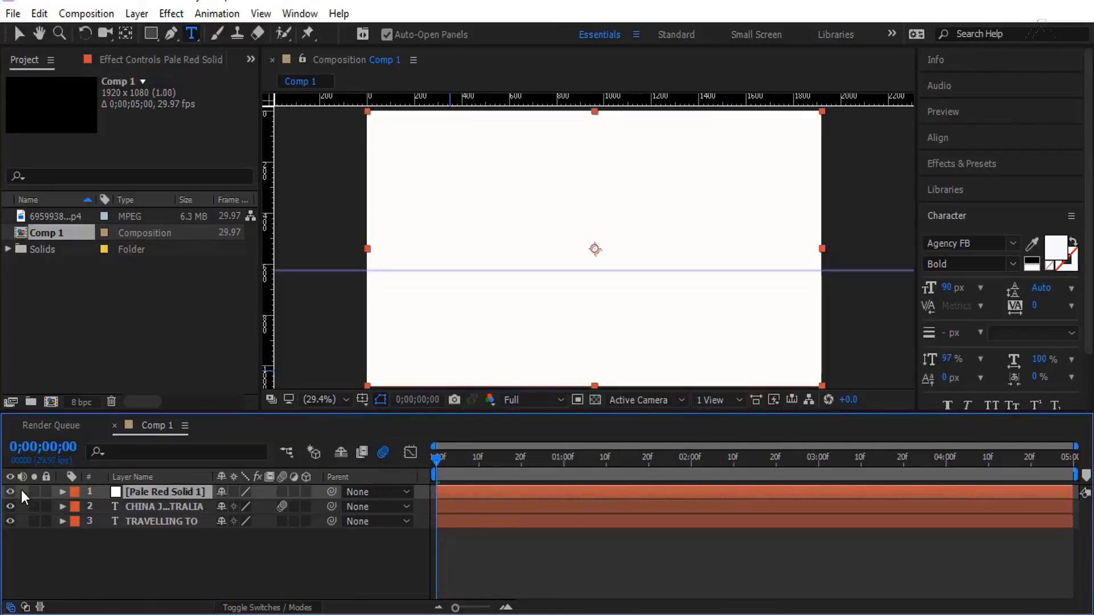
left_click(10, 492)
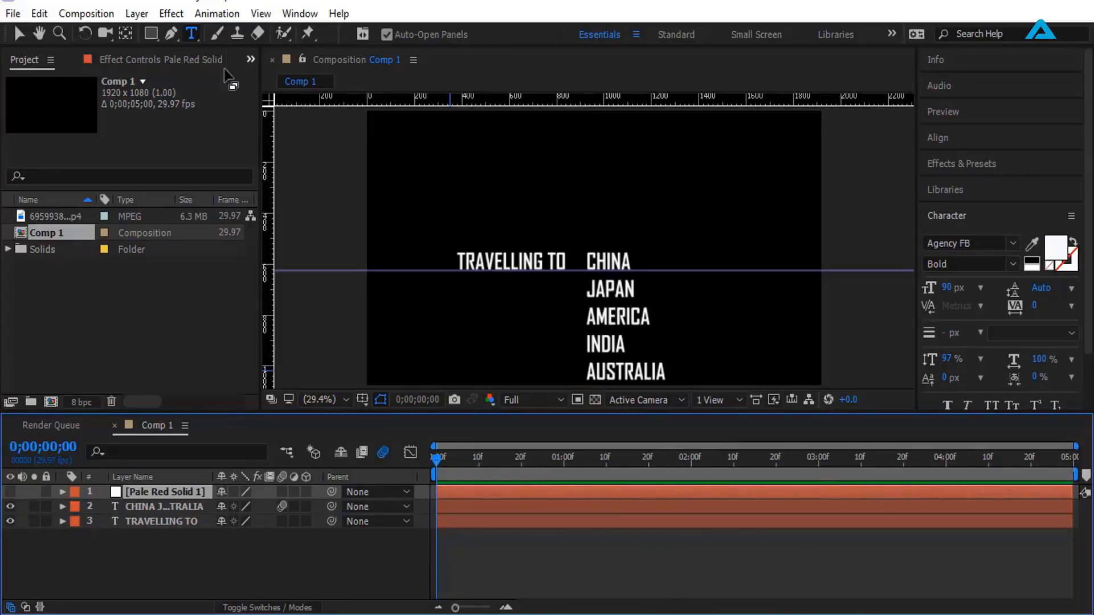
Draw a rectangle mask on the solid around CHINA and show the solid again.
left_click(151, 34)
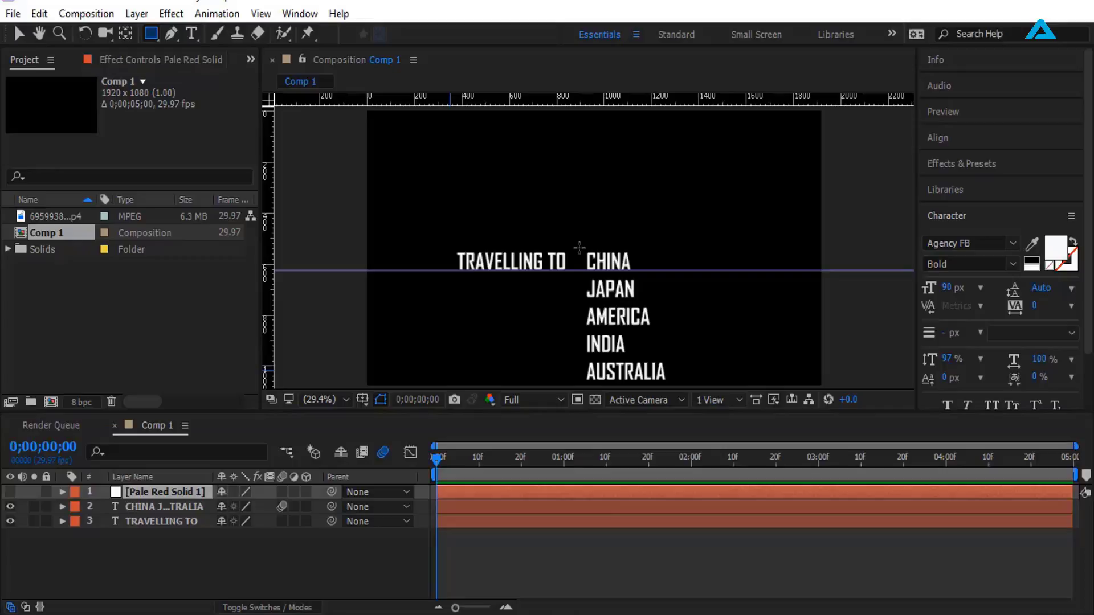
left_click_drag(579, 248, 673, 280)
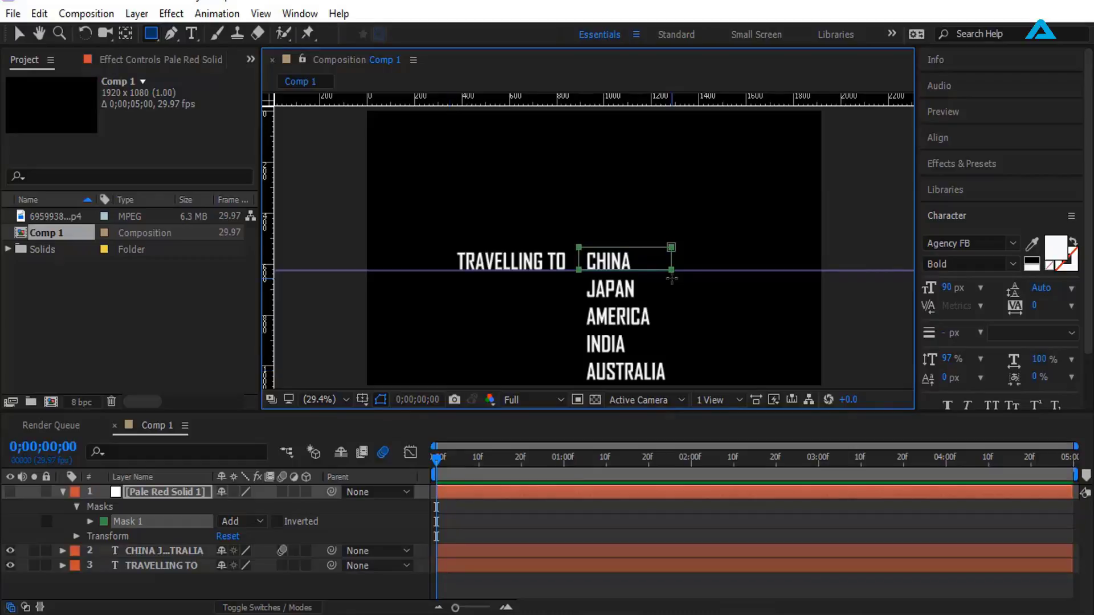
left_click(9, 493)
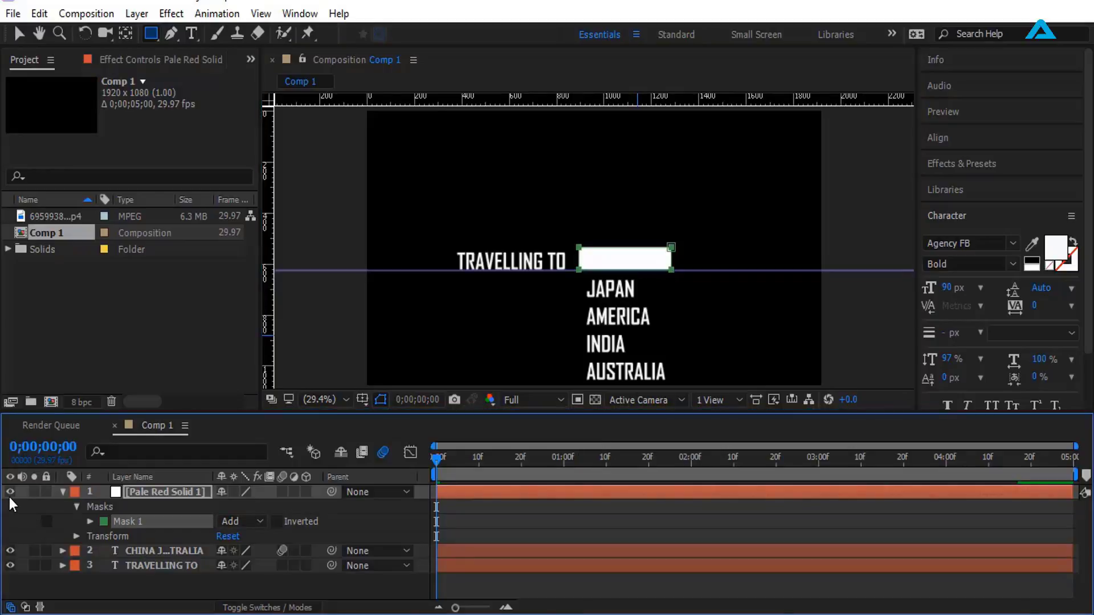
left_click(64, 493)
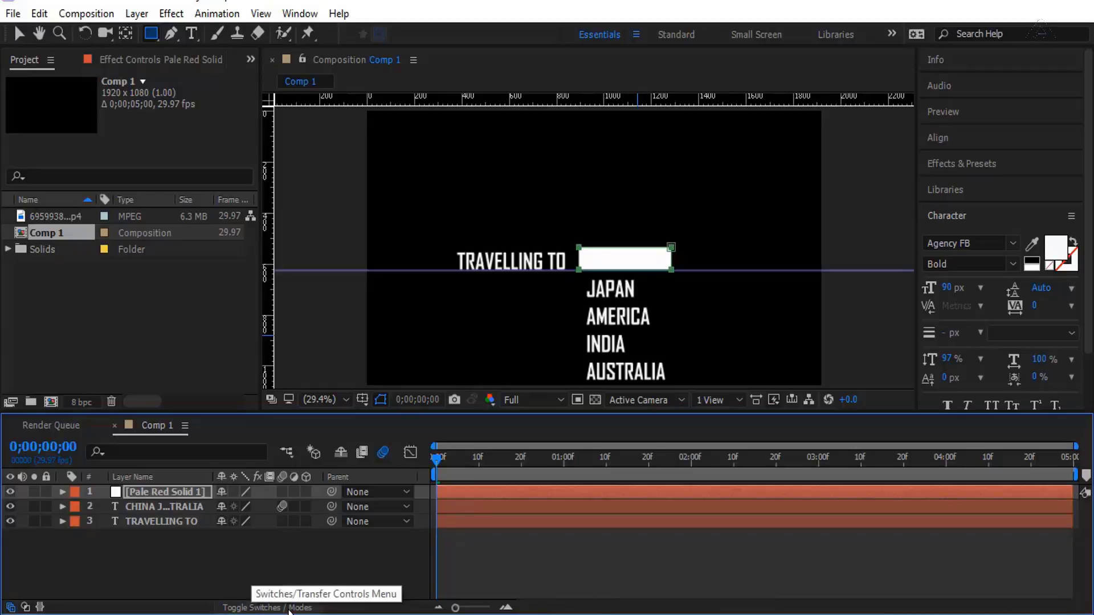
Set the country list's track matte to Alpha Matte from the solid and preview it.
left_click(290, 608)
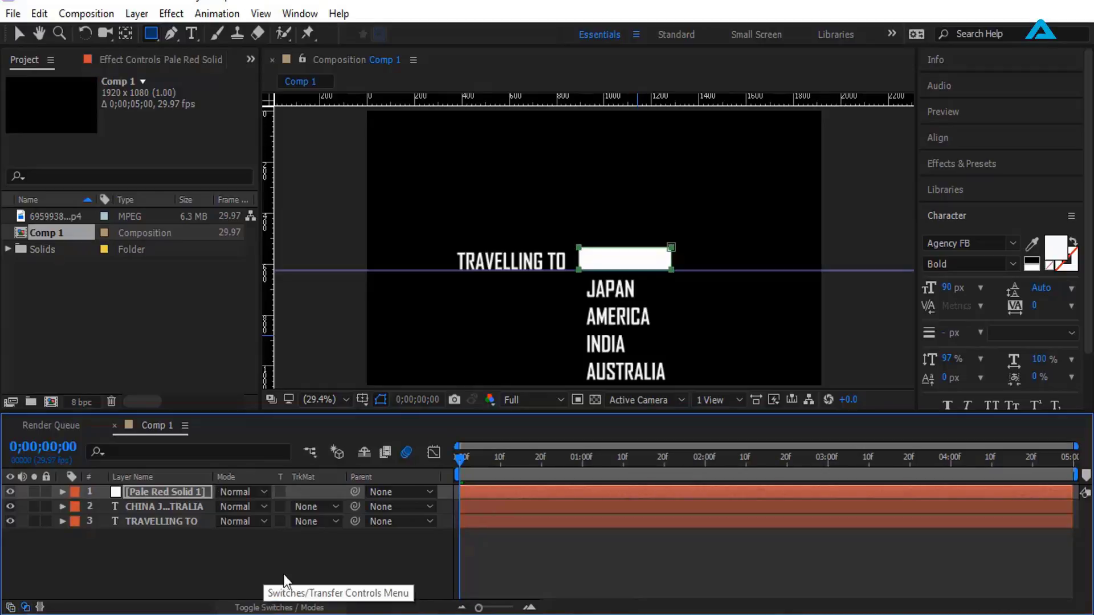
left_click(321, 509)
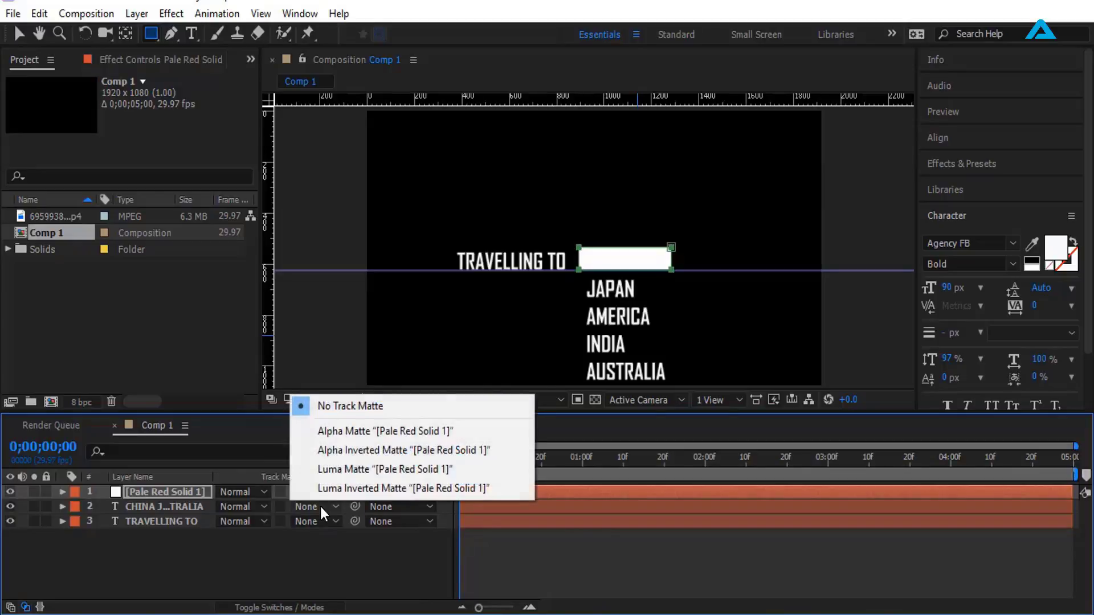
left_click(347, 437)
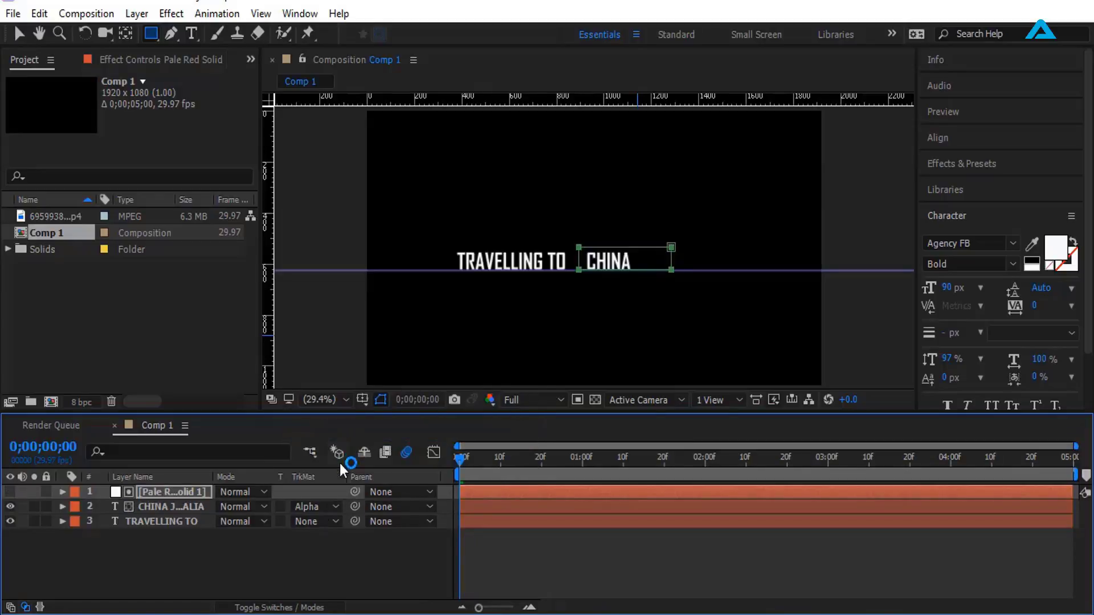
key("space")
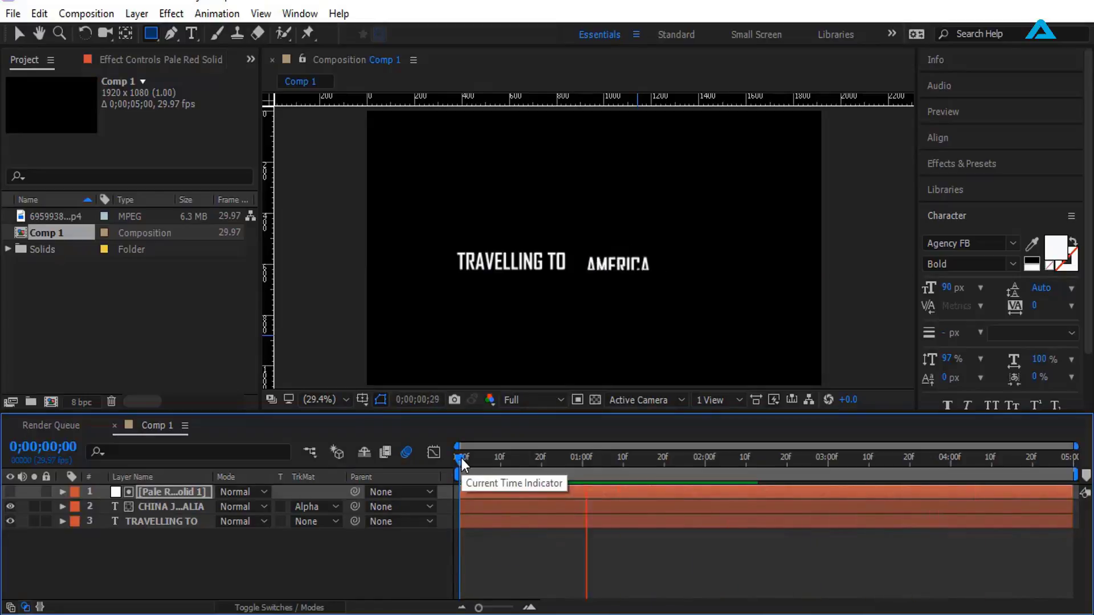
key("space")
Trim Comp 1 to a work area ending near 3 seconds and select all three layers.
left_click_drag(1076, 474, 835, 475)
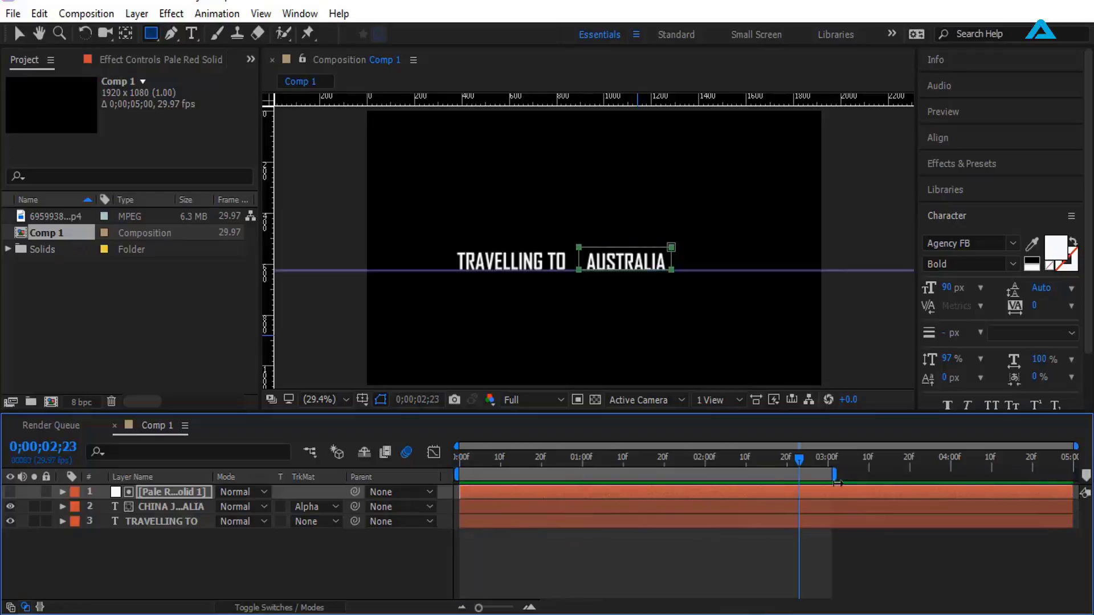
right_click(752, 474)
left_click(798, 523)
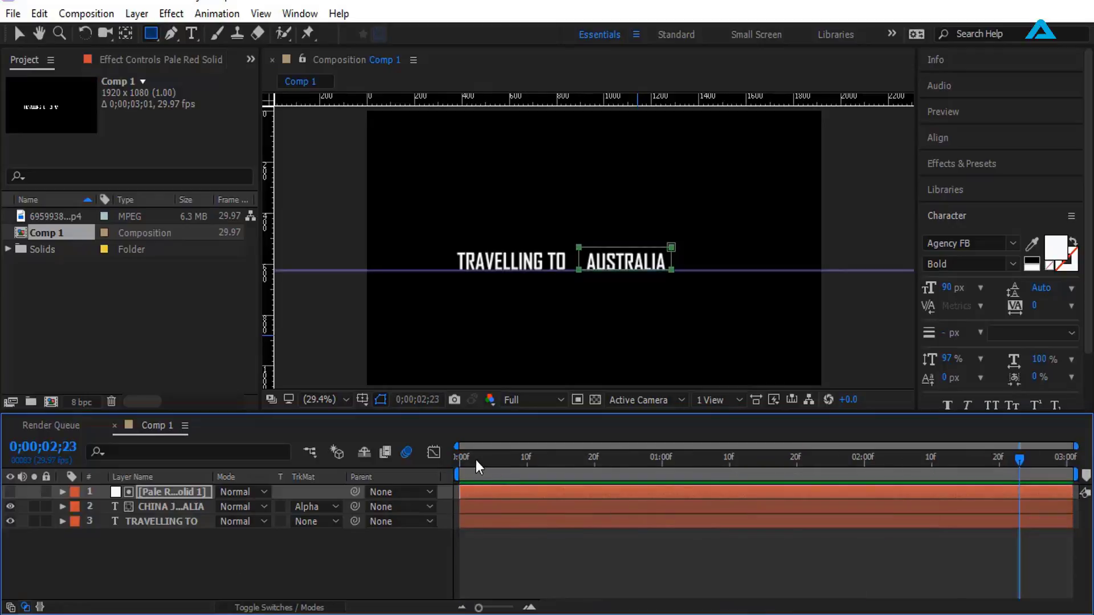
left_click(461, 459)
left_click_drag(121, 562, 165, 494)
right_click(165, 493)
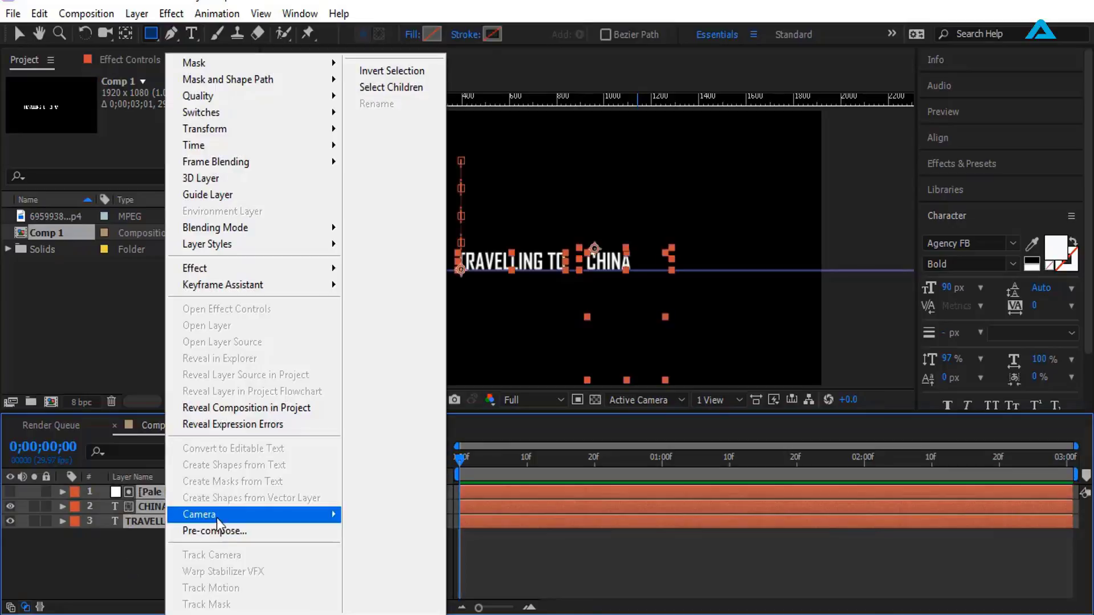
Pre-compose the layers into Pre-comp 1 and add the travel video beneath, scaled to 157%.
left_click(220, 528)
left_click(579, 407)
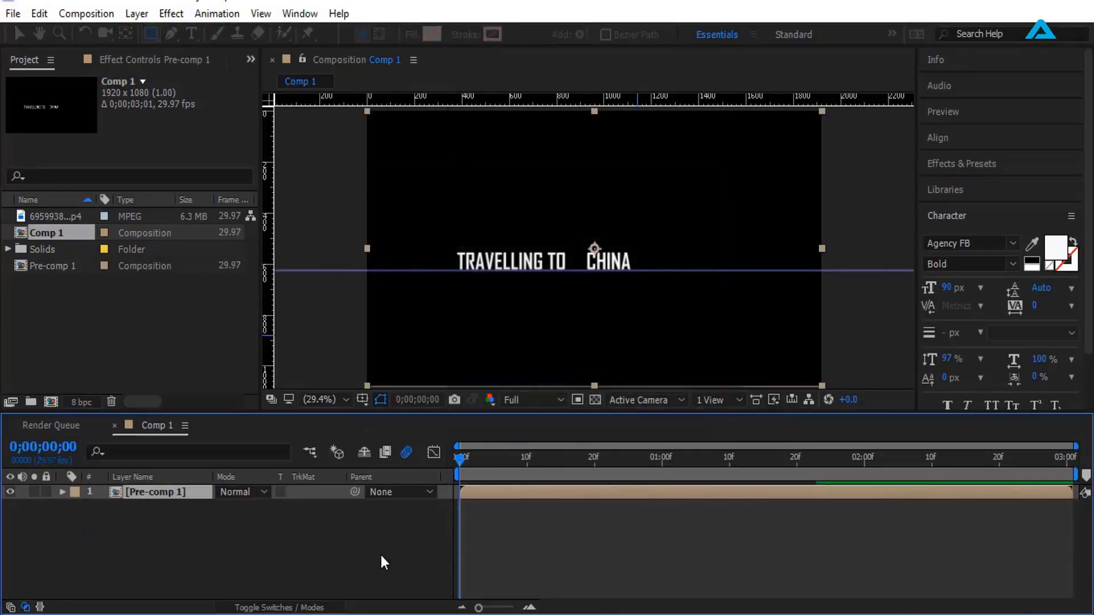
left_click(61, 215)
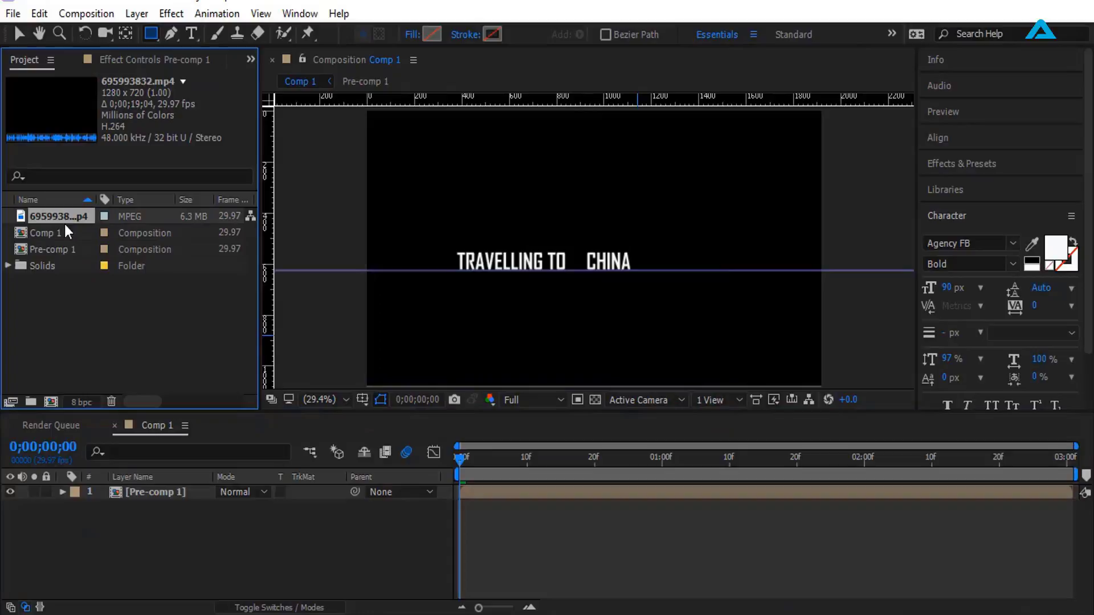
left_click_drag(62, 214, 67, 517)
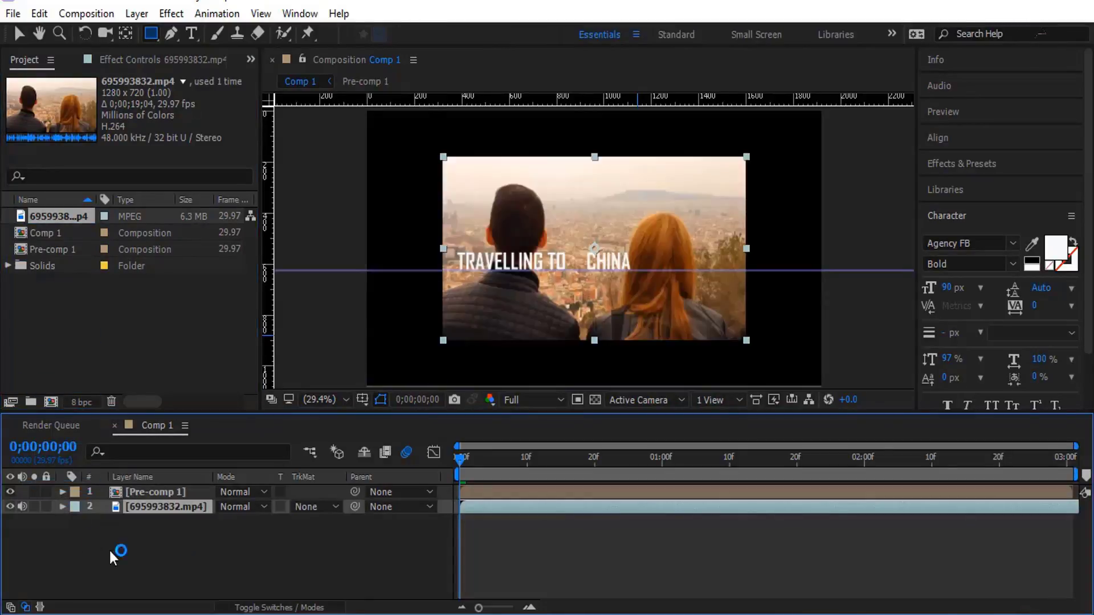
key("s")
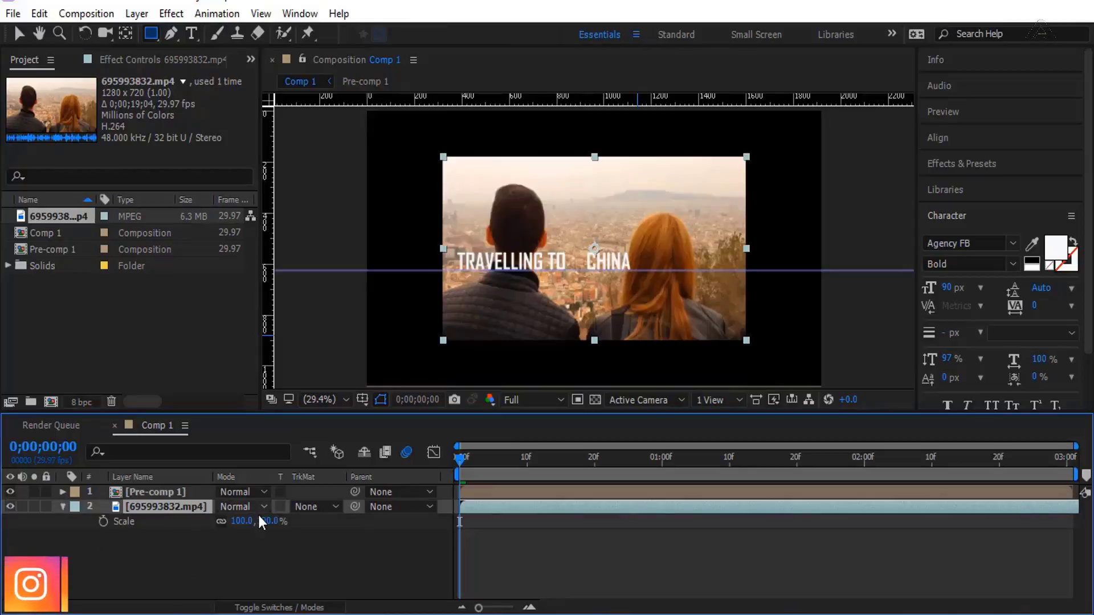
left_click_drag(242, 521, 298, 527)
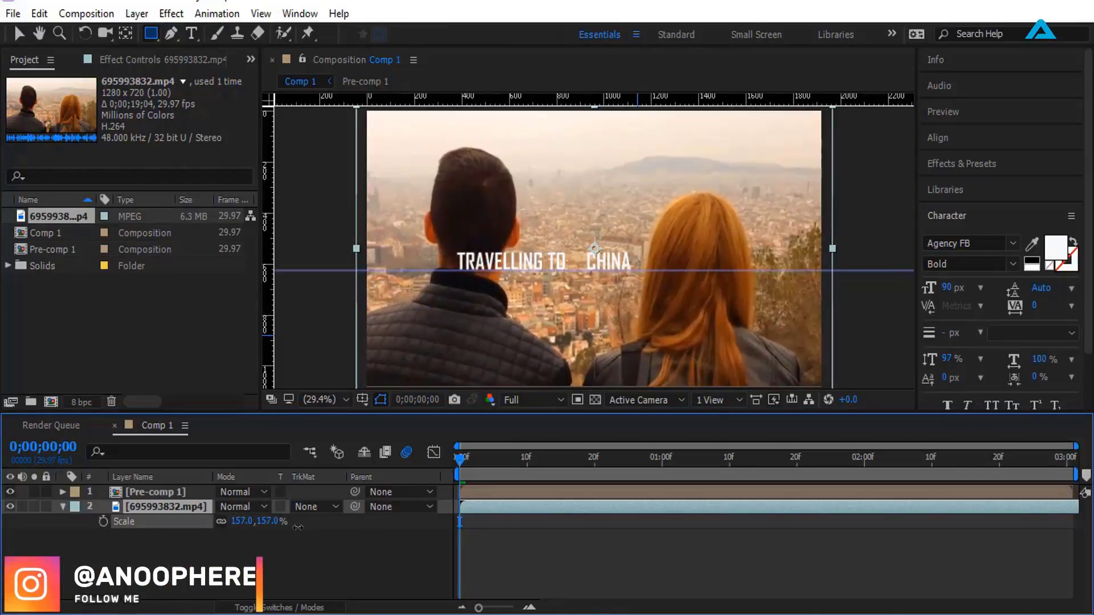
left_click(64, 508)
Scale Pre-comp 1 to 128% and move it right to Position 1170,540.
left_click(161, 494)
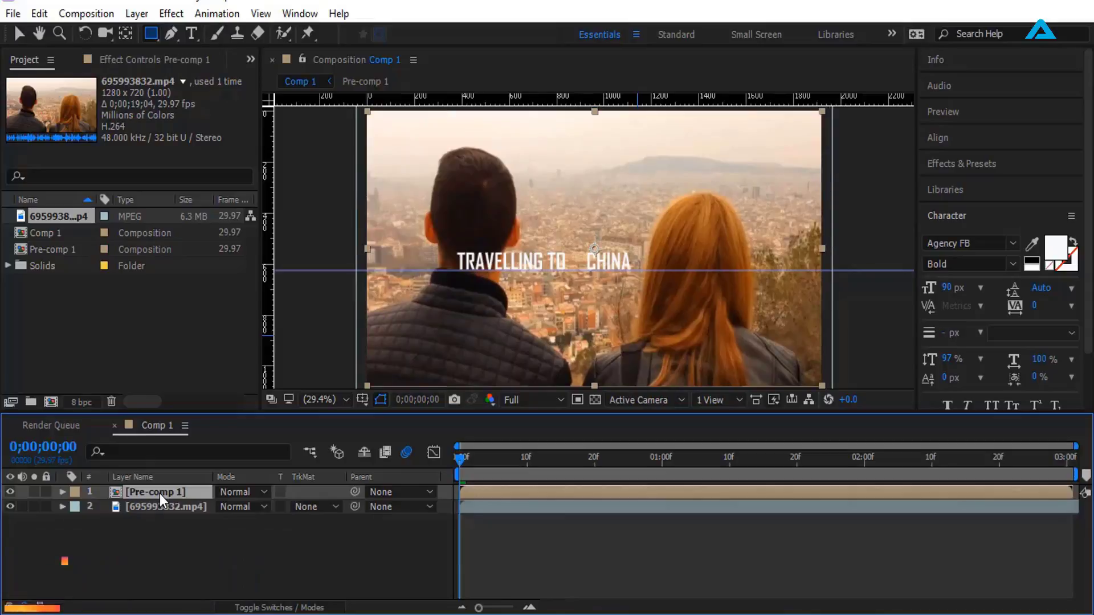
key("p")
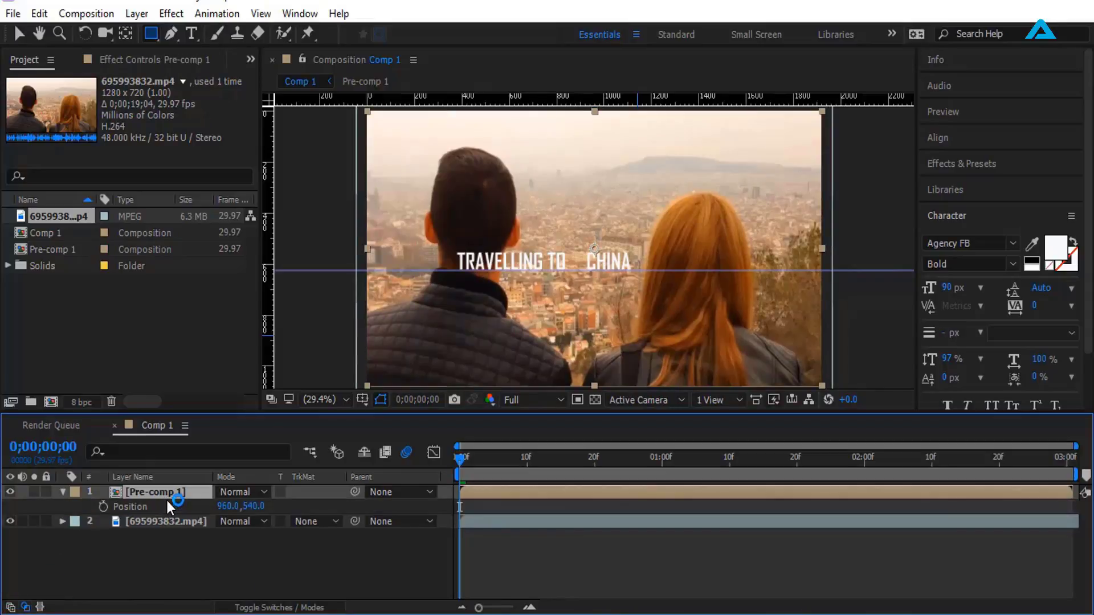
left_click_drag(233, 506, 336, 503)
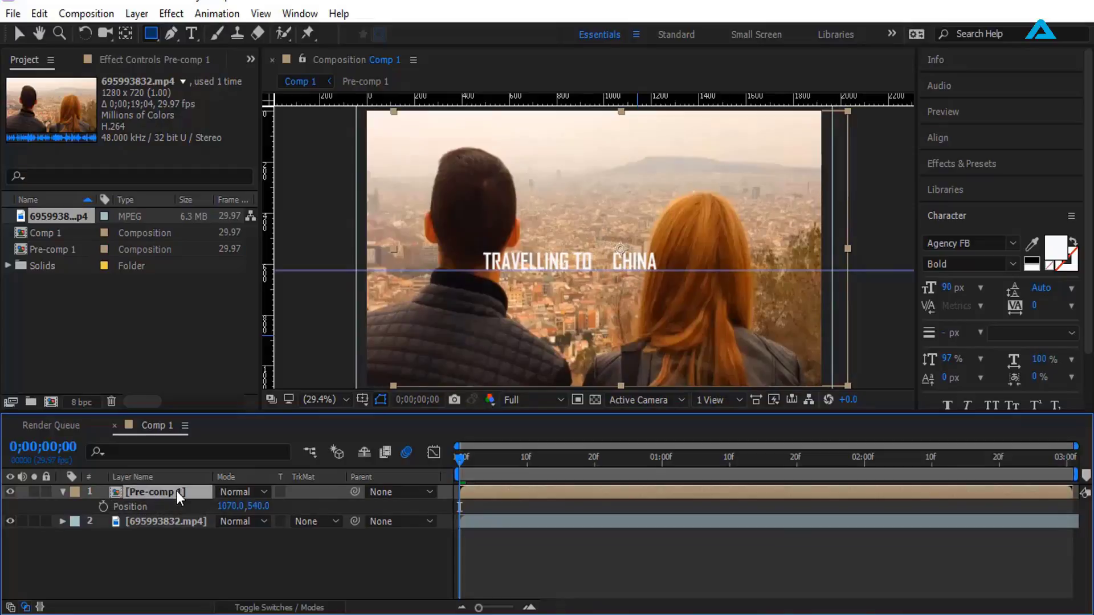
key("s")
mouse_move(224, 507)
left_mouse_down()
mouse_move(231, 520)
mouse_move(342, 507)
left_mouse_up()
key("p")
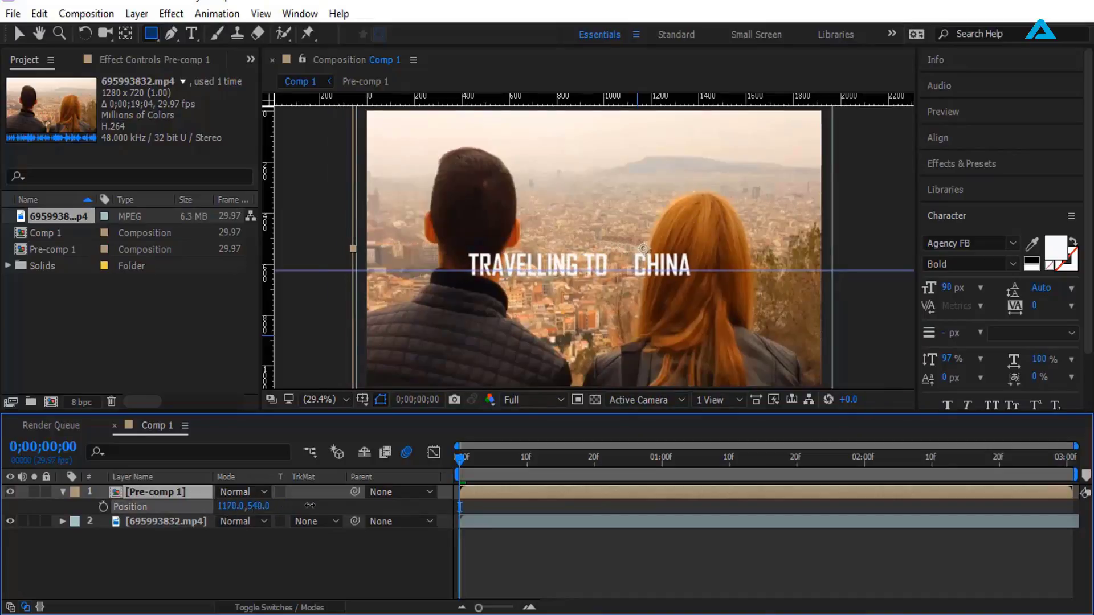
left_click(63, 492)
Apply Gaussian Blur to the travel video layer with Blurriness 40.5.
left_click(173, 547)
left_click(173, 492)
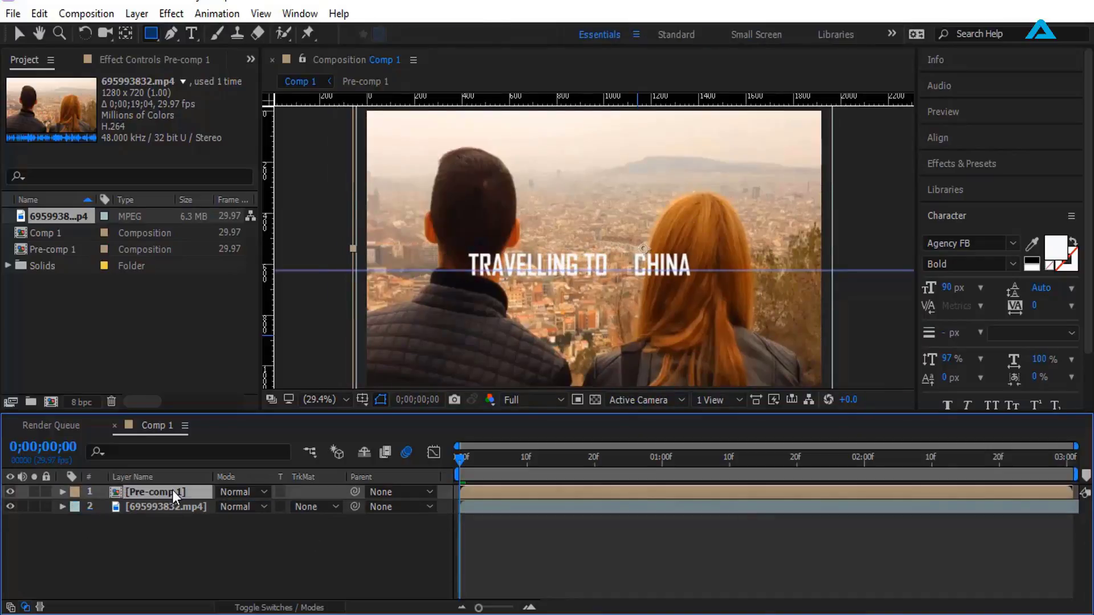
left_click(187, 507)
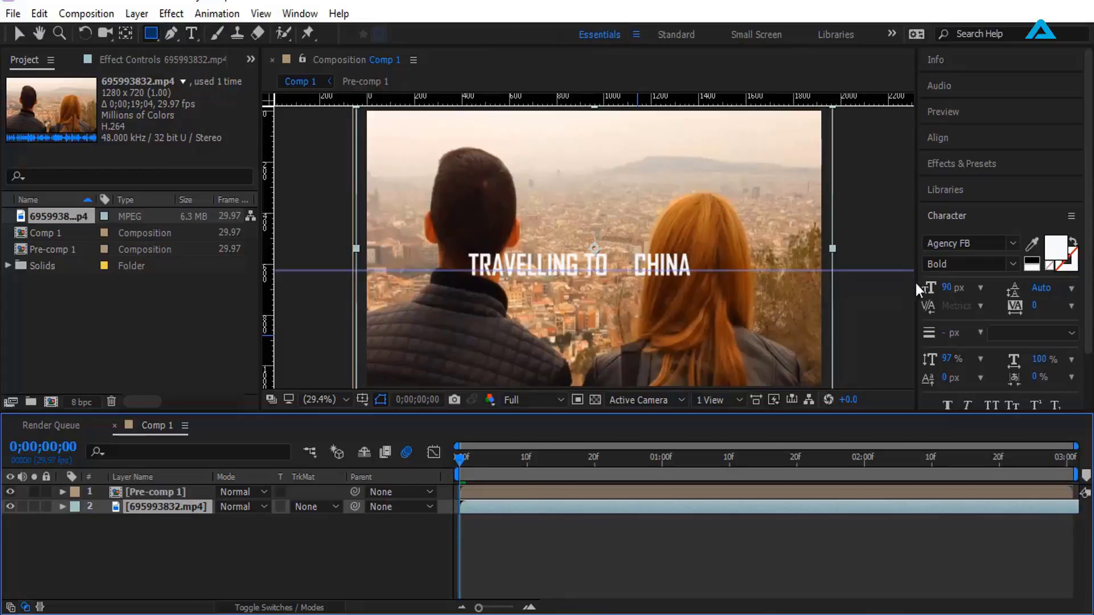
left_click(962, 164)
left_click(967, 184)
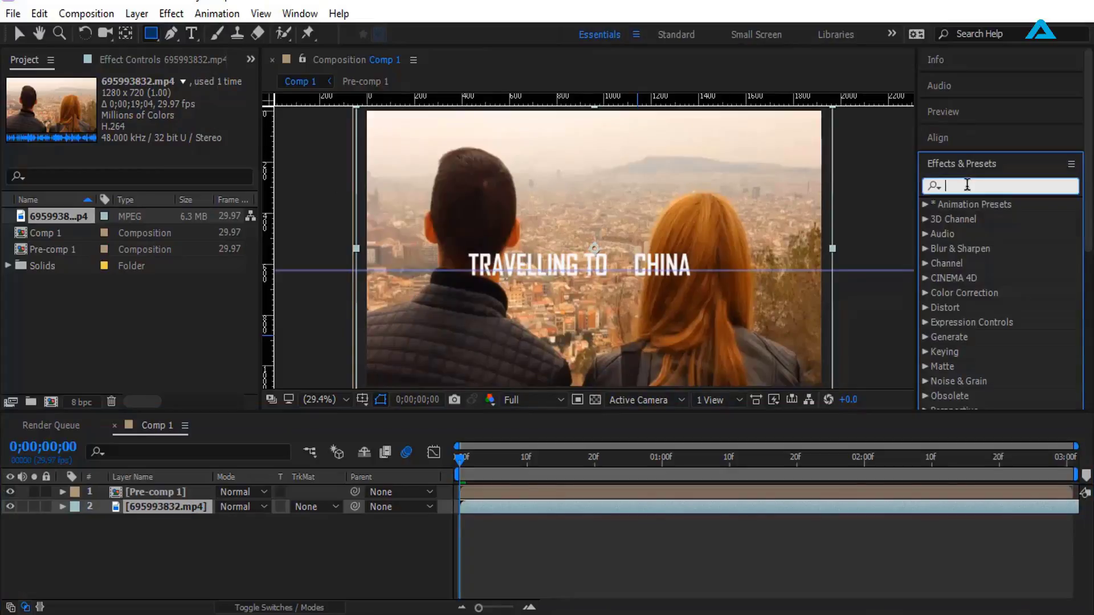
type("gaus")
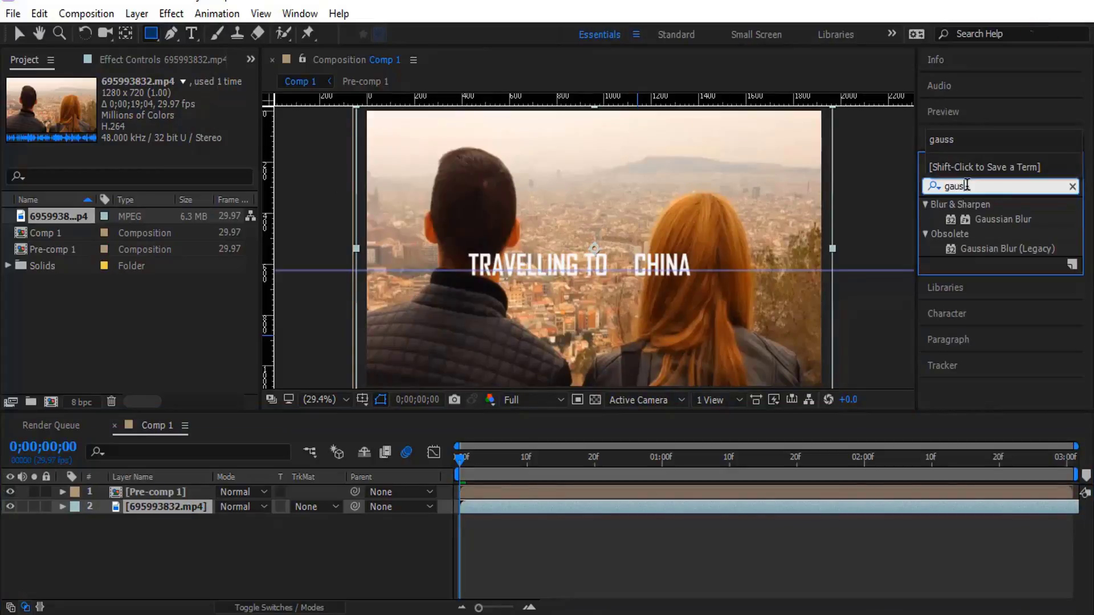
left_click_drag(1003, 219, 169, 504)
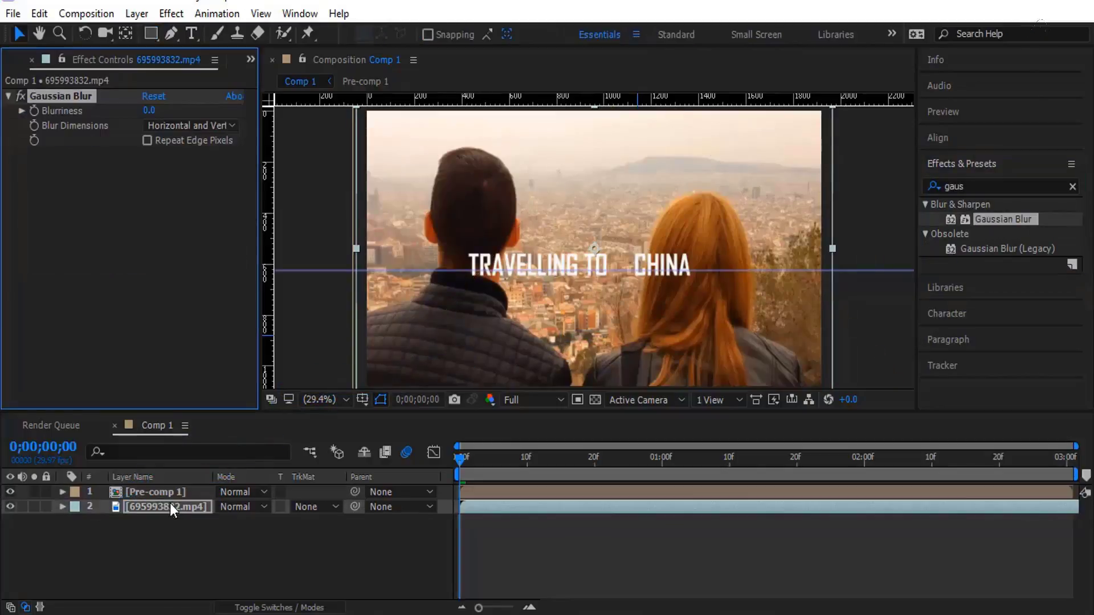
left_click_drag(149, 110, 294, 136)
left_click_drag(393, 157, 444, 170)
left_click_drag(508, 183, 570, 192)
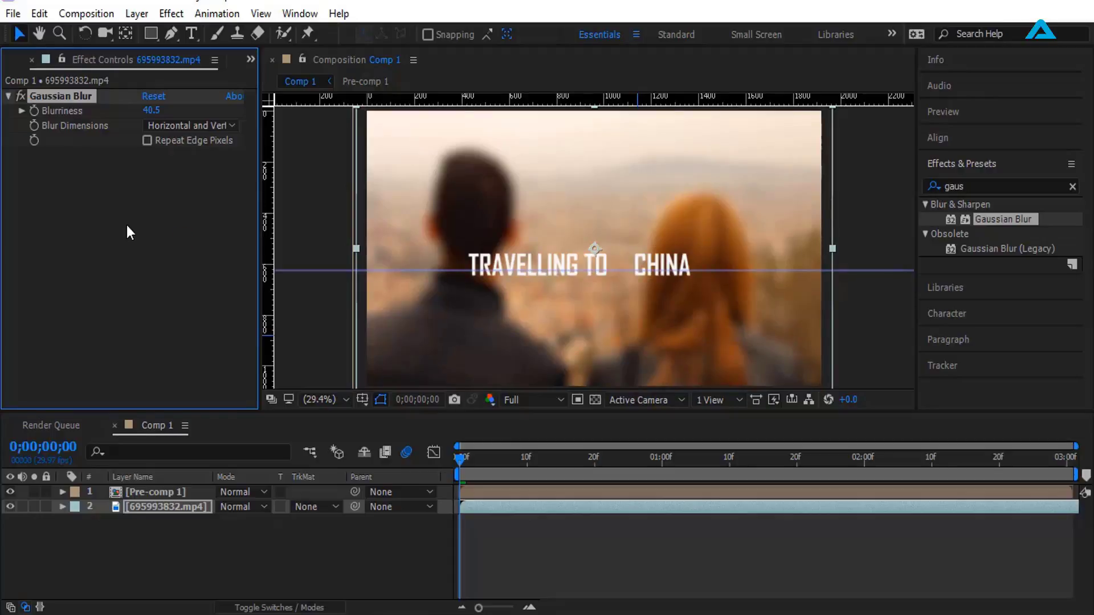
left_click(169, 564)
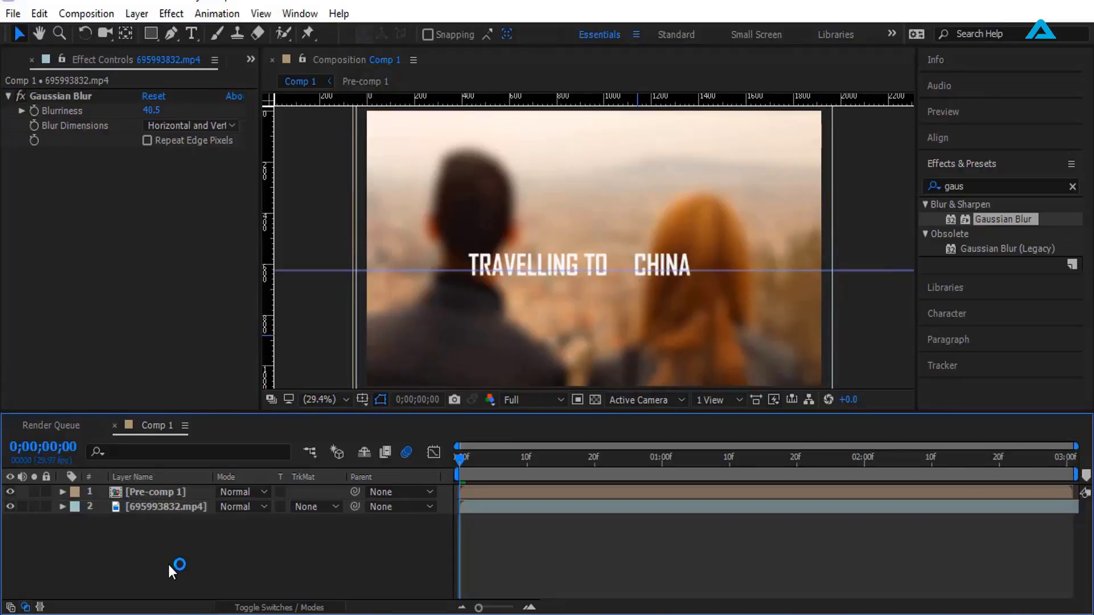
Add a Drop Shadow to Pre-comp 1: 92% opacity, 122°, distance 8, softness 27.
left_click(985, 187)
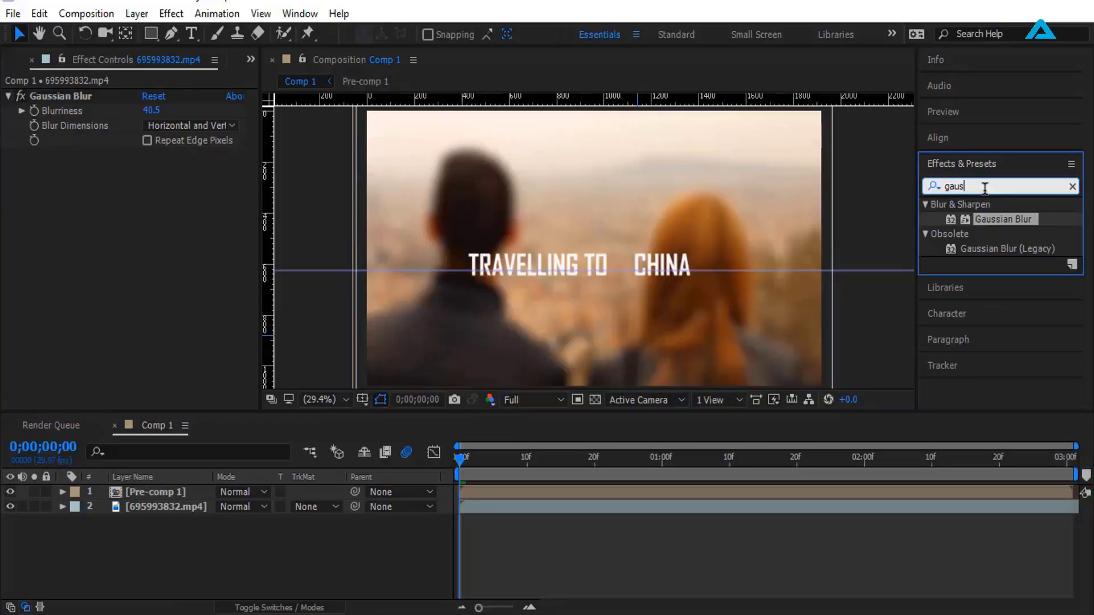
key("ctrl+a")
type("d")
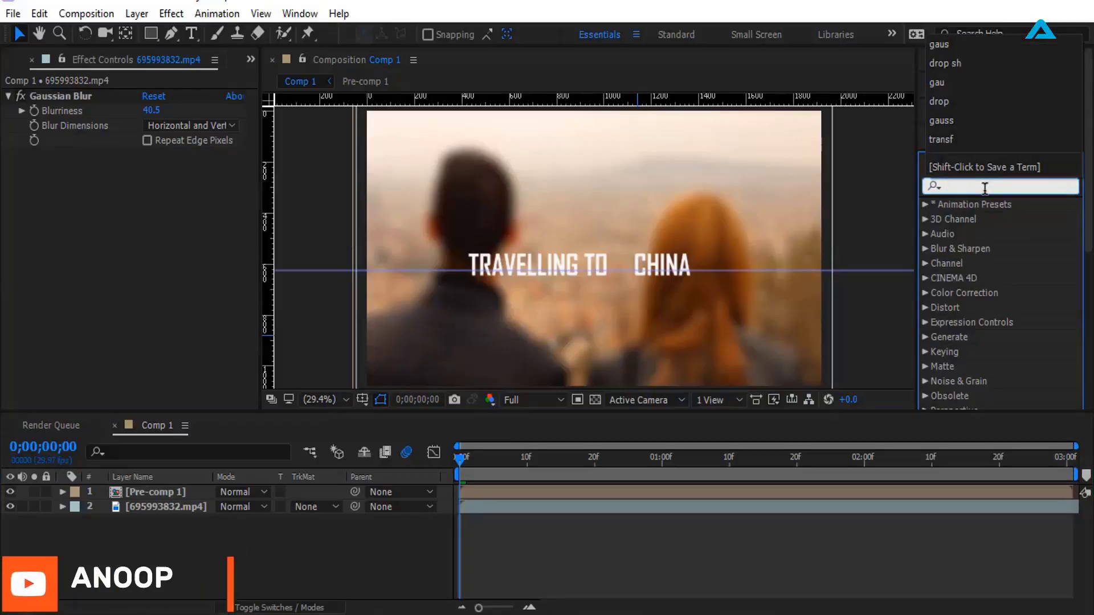
type("rop ")
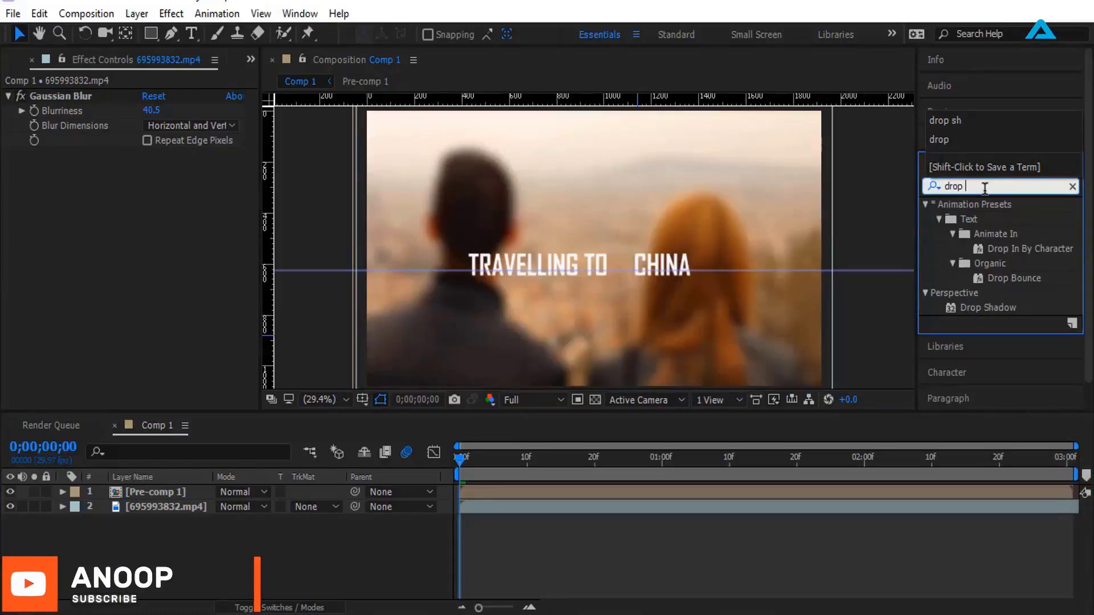
type("sh")
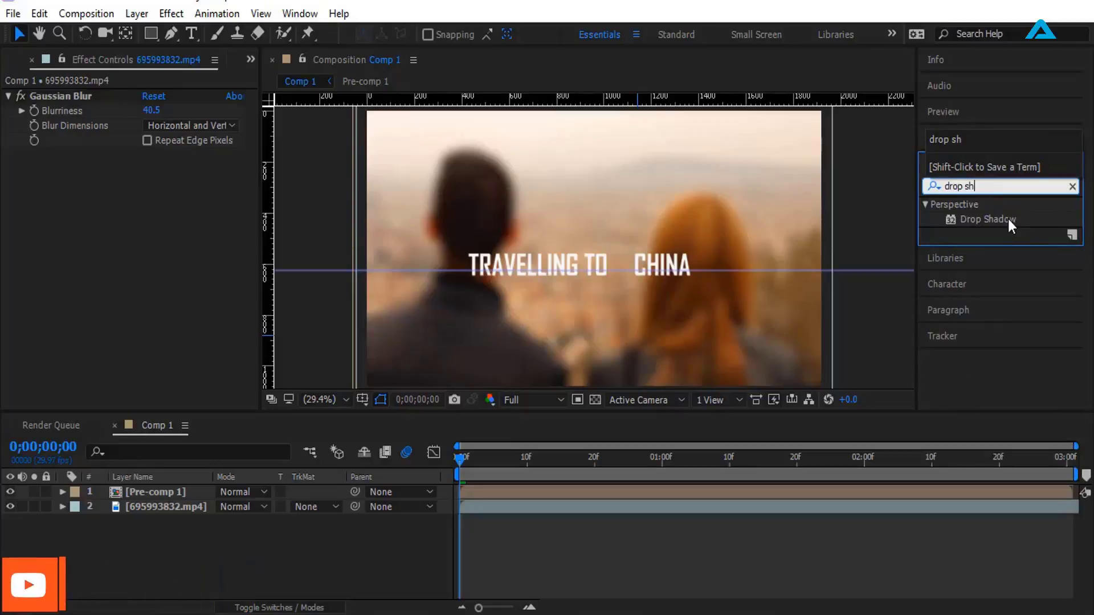
left_click(990, 220)
left_click_drag(988, 221, 177, 495)
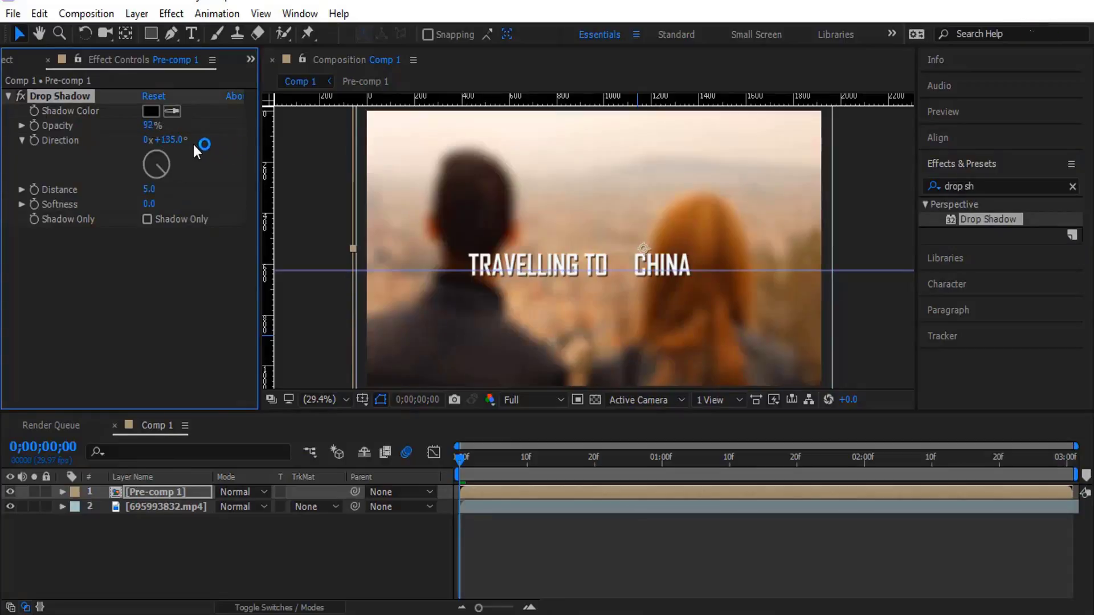
mouse_move(172, 140)
left_mouse_down()
mouse_move(188, 140)
mouse_move(171, 148)
left_mouse_up()
left_click_drag(150, 191, 176, 202)
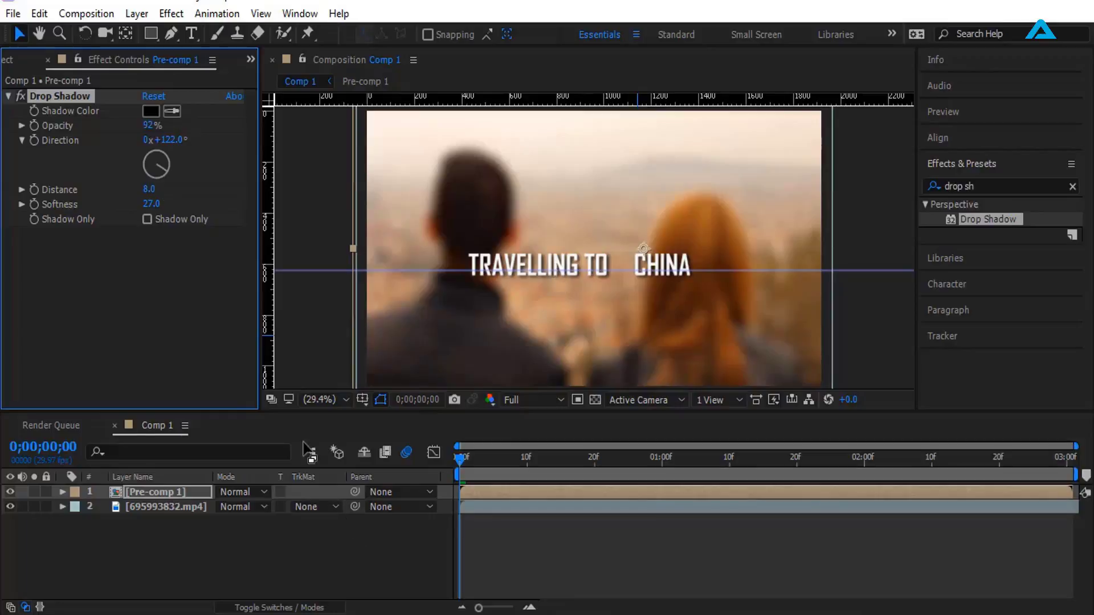
left_click_drag(204, 492, 333, 427)
Open Pre-comp 1 and select its TRAVELLING TO text layer in the composition viewer.
double_click(574, 261)
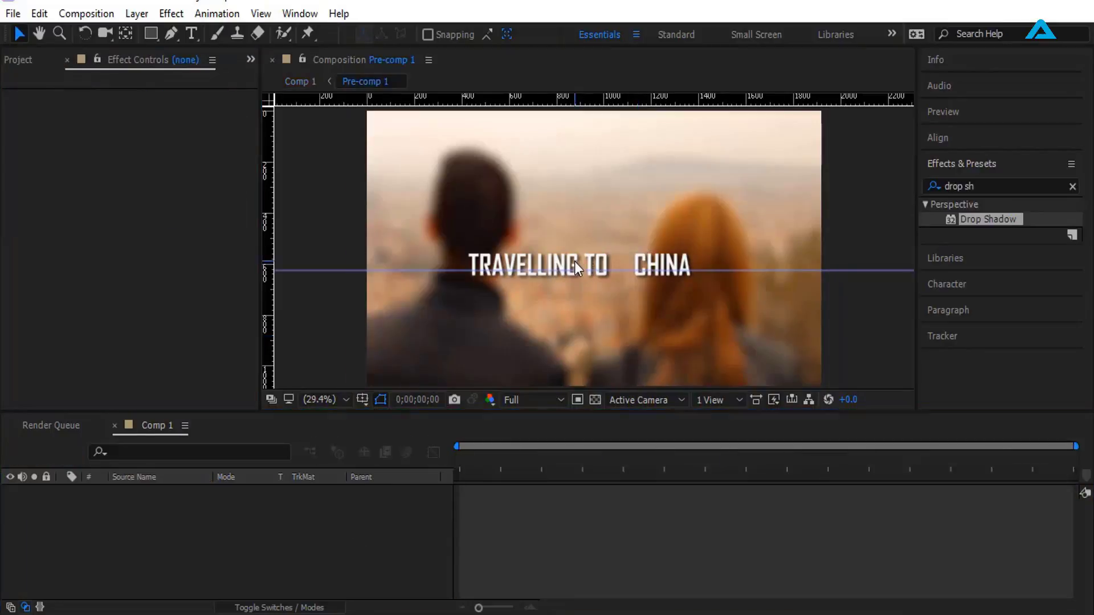
left_click(573, 259)
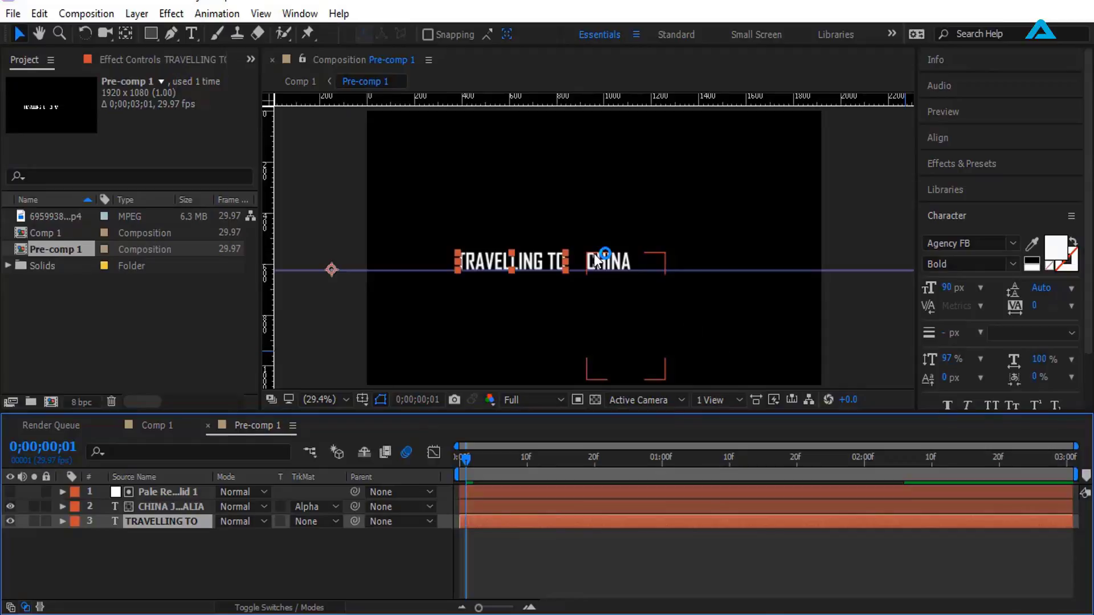
left_click(532, 260)
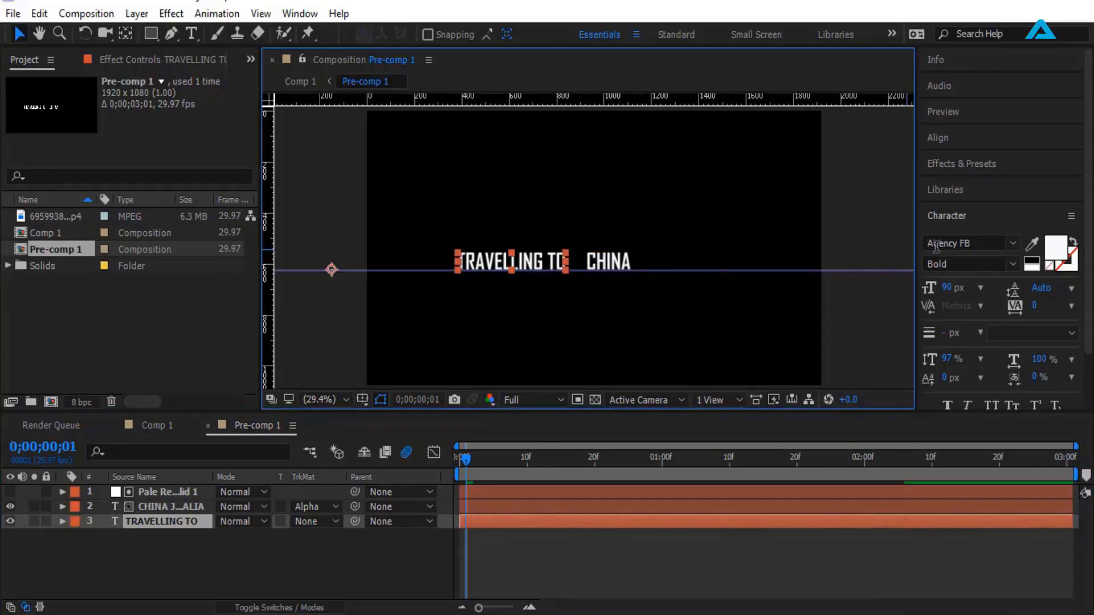